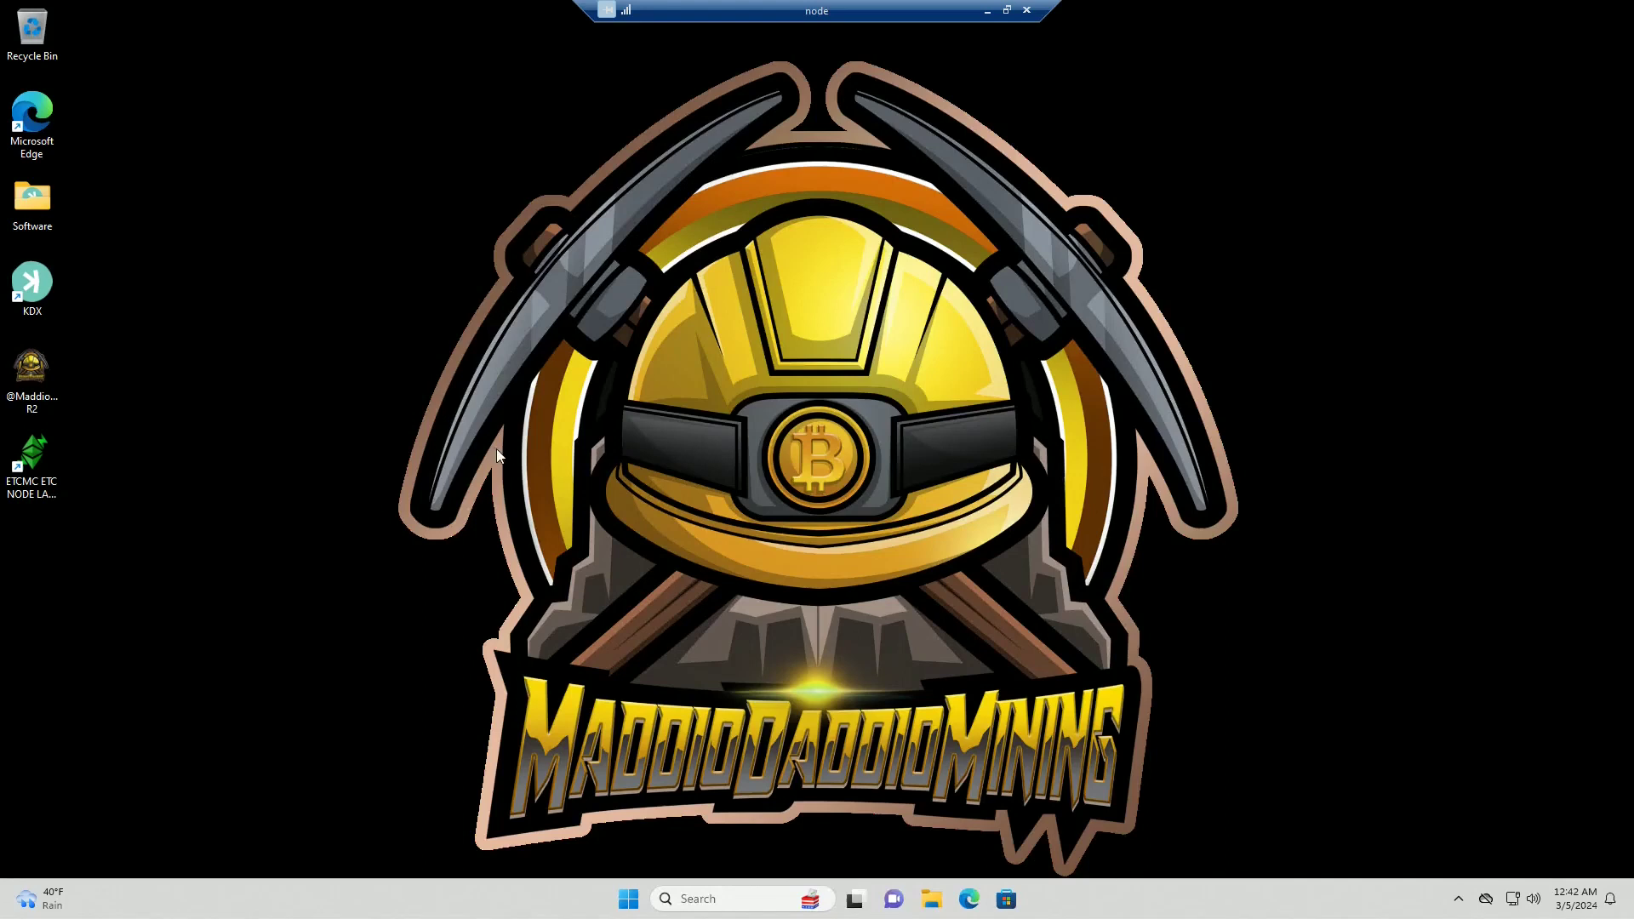
Try to start the Geth client from the ETCMC ETC Node Launcher with permission to make changes, and dismiss the error
click(42, 463)
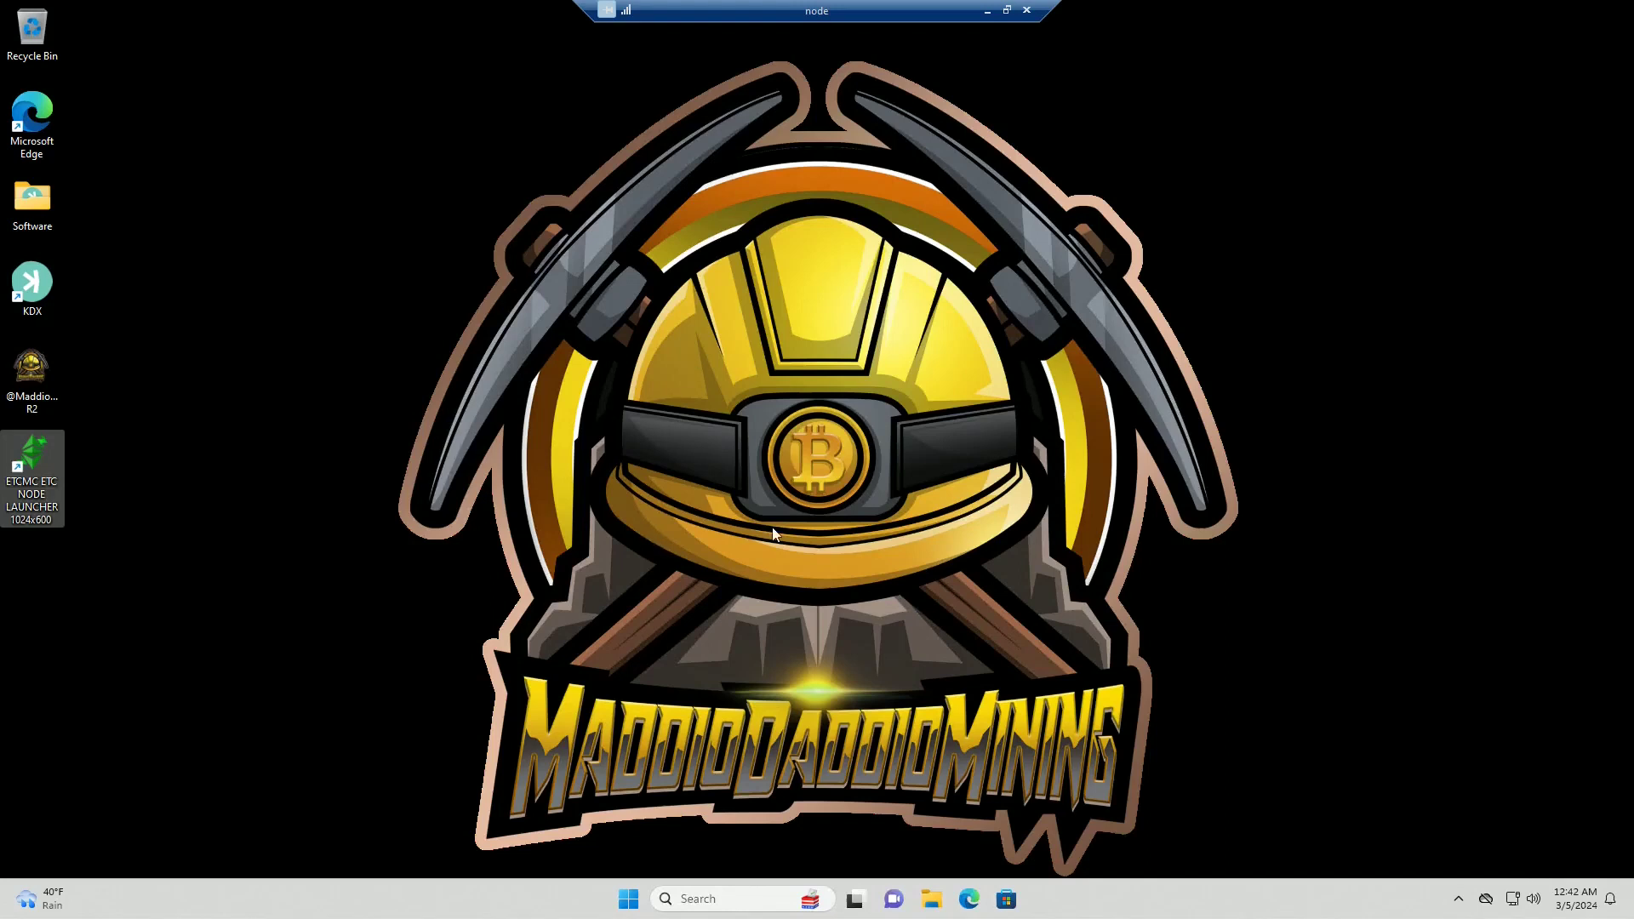
click(426, 544)
double_click(34, 459)
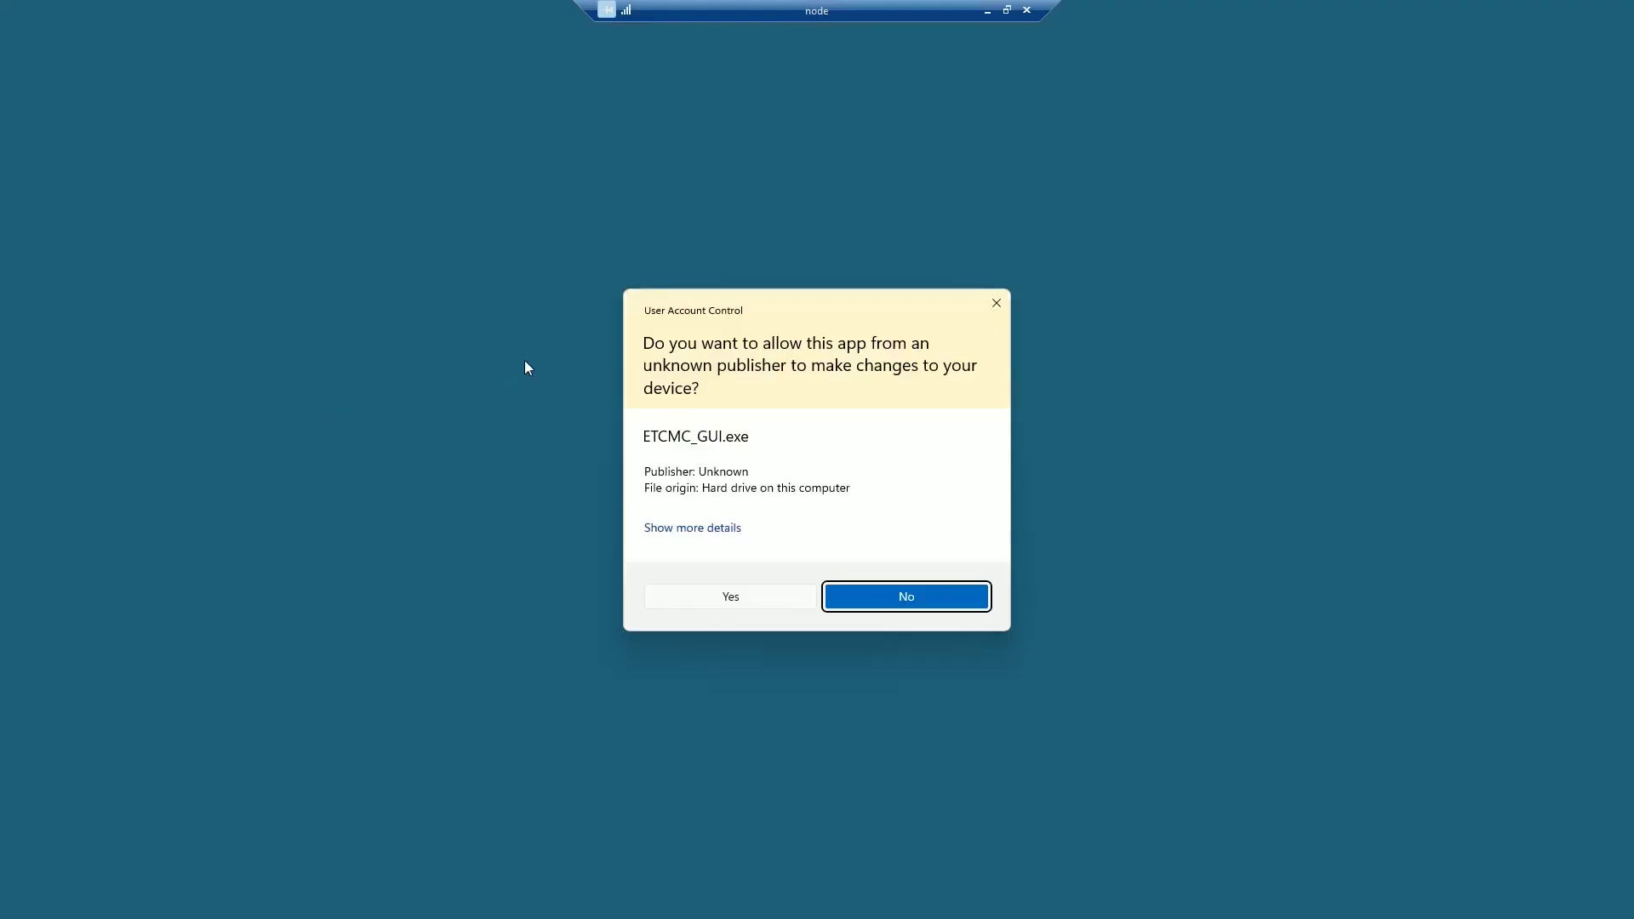
click(741, 601)
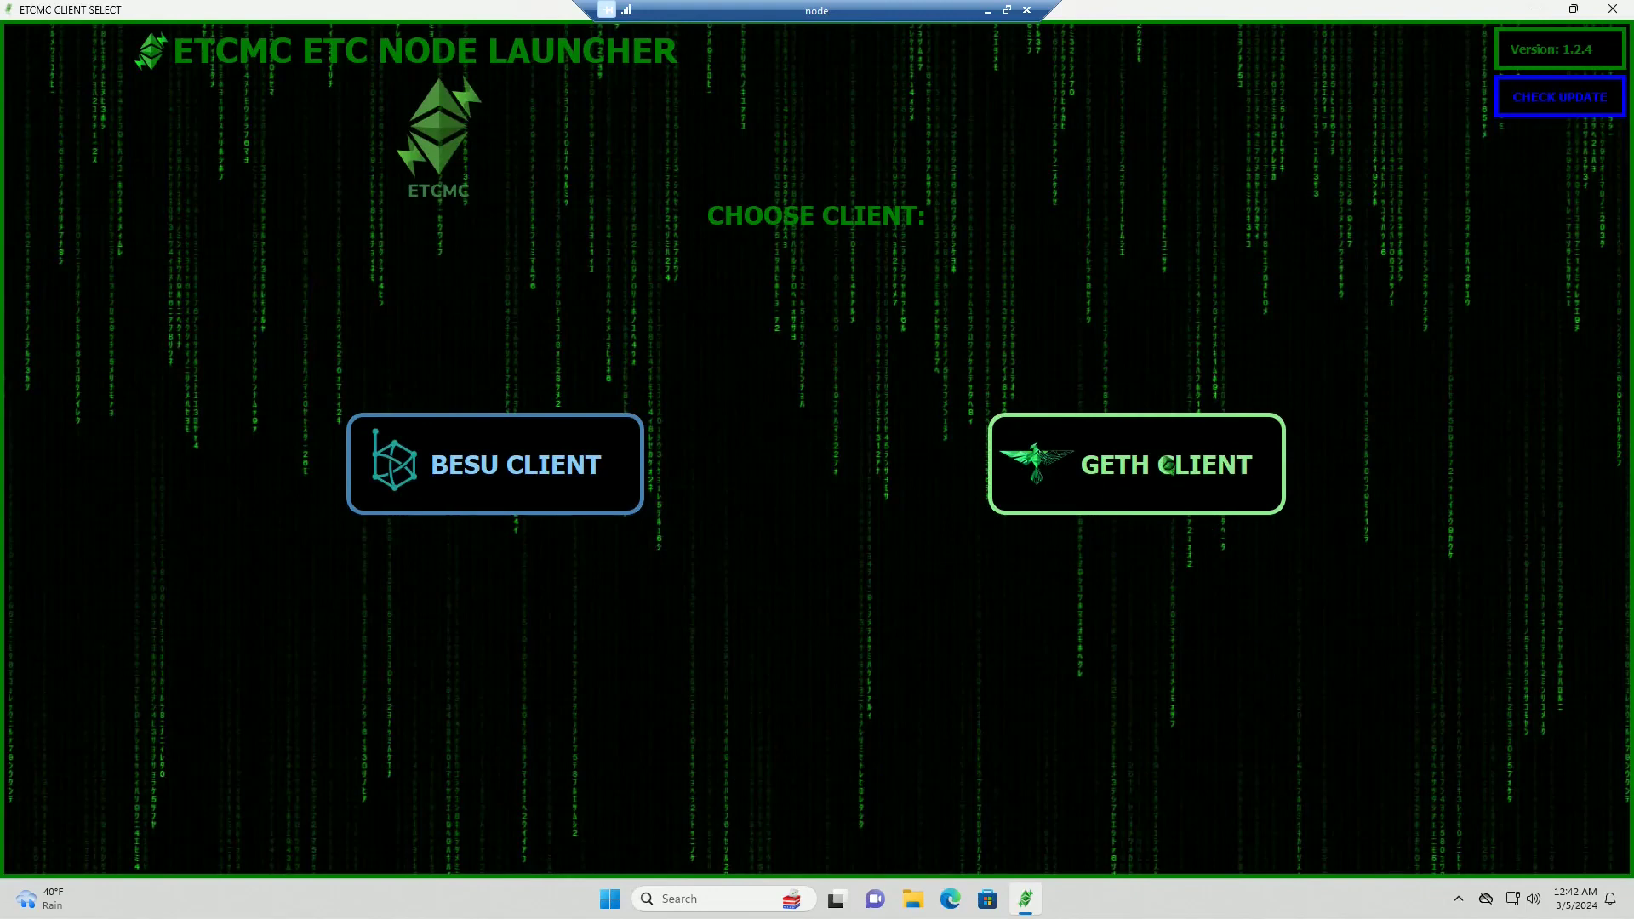
click(1169, 465)
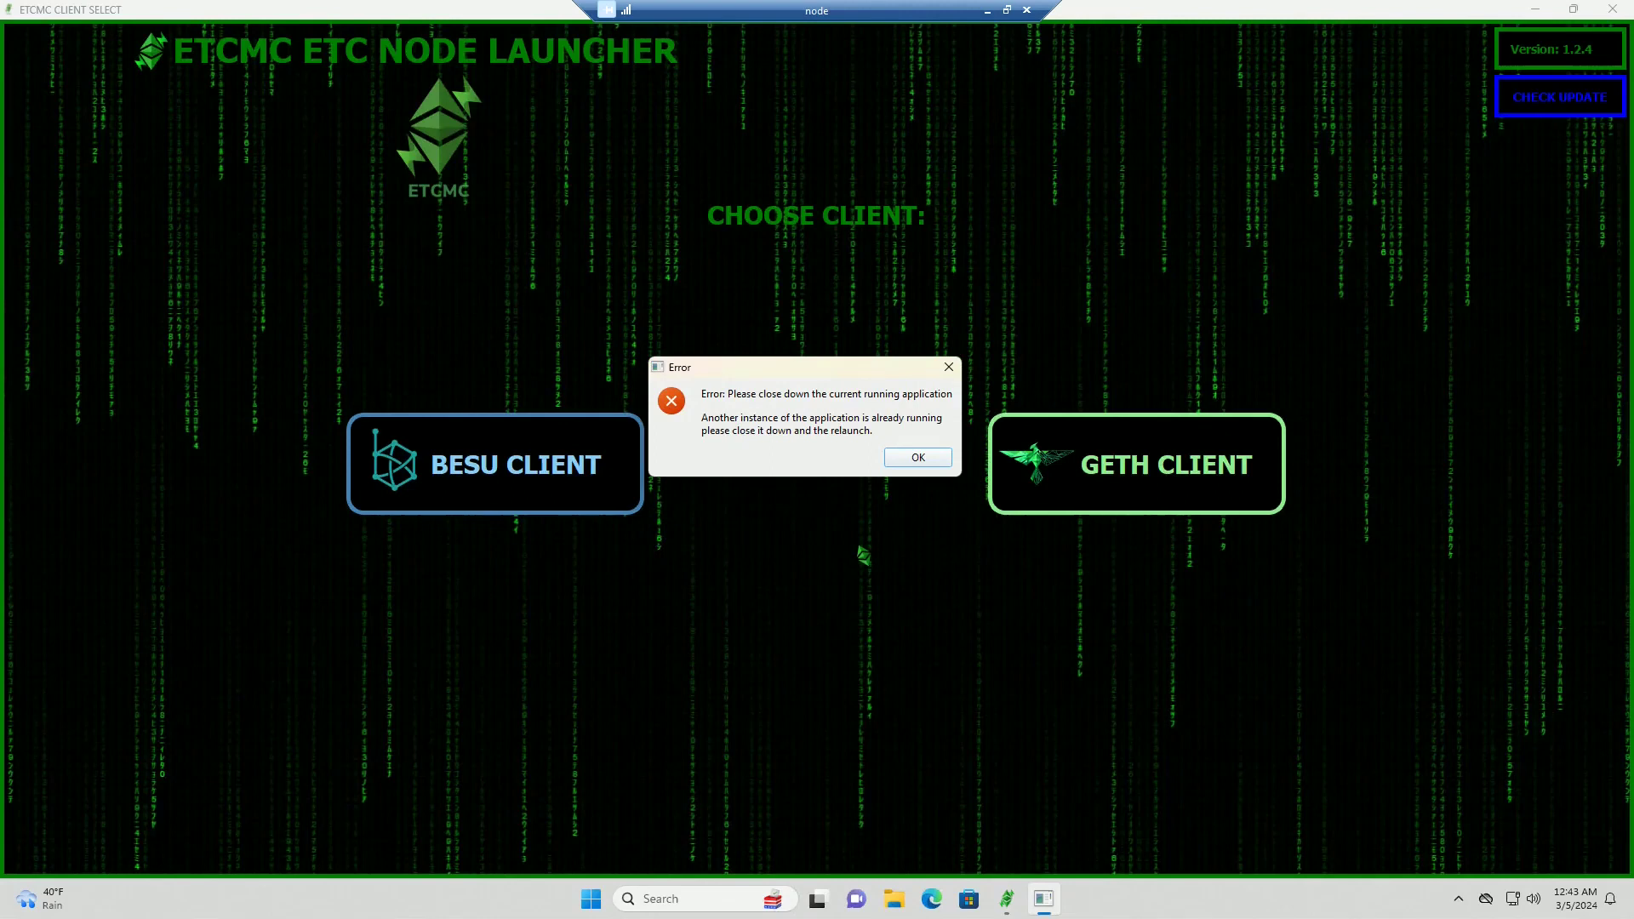
click(933, 458)
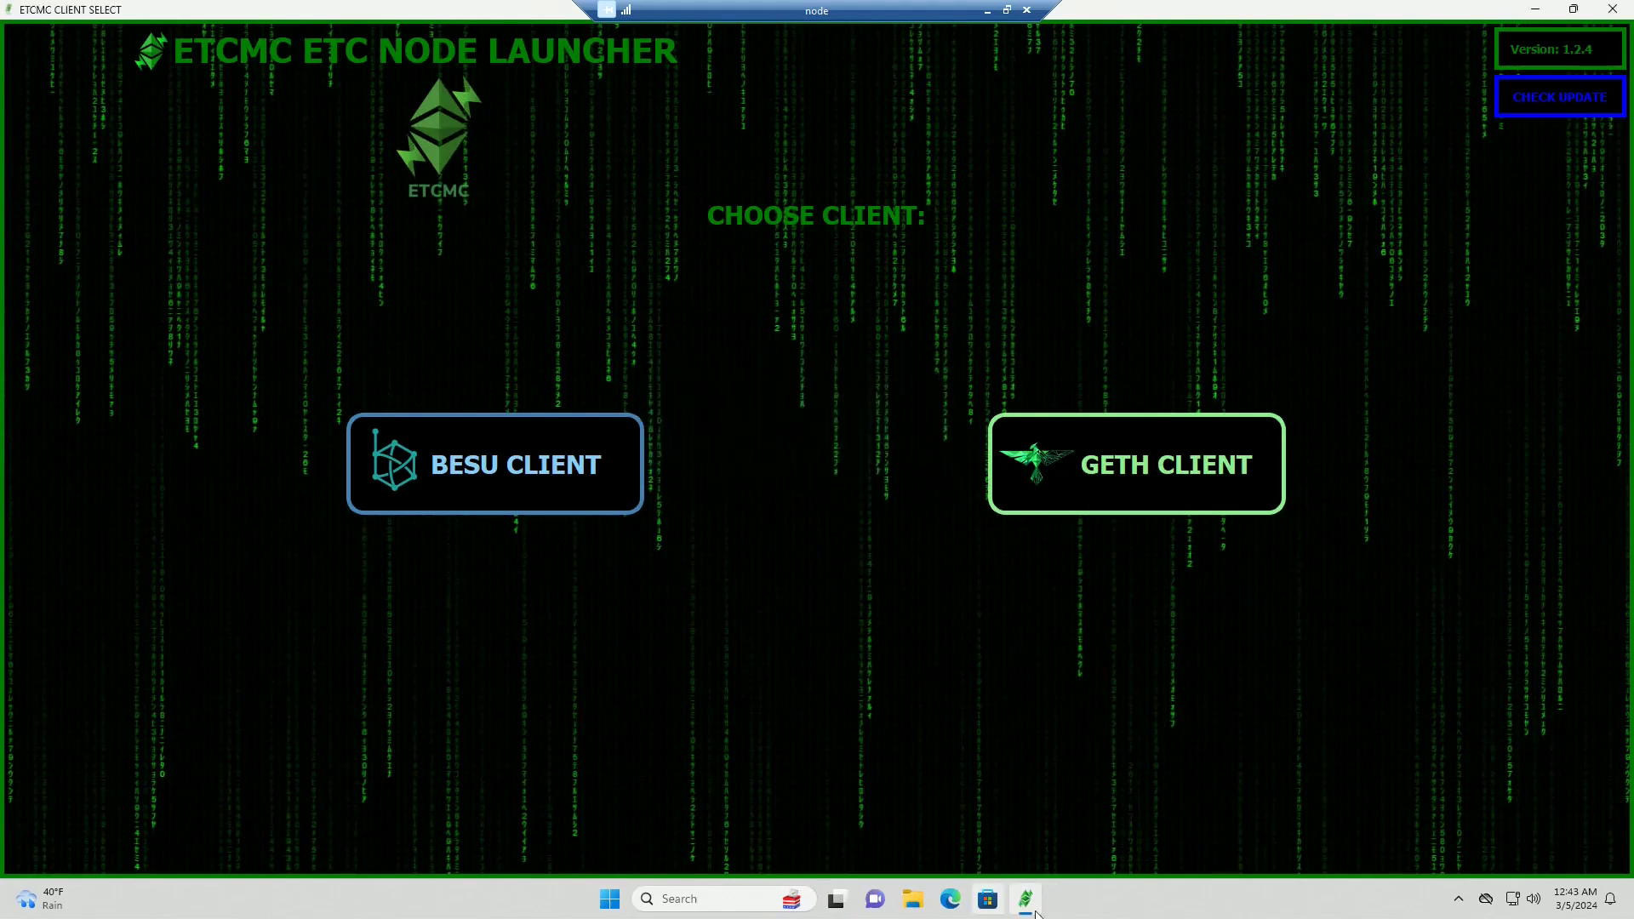
End the running ETCMC_GUI task in Task Manager and close Task Manager
right_click(1222, 894)
click(1254, 836)
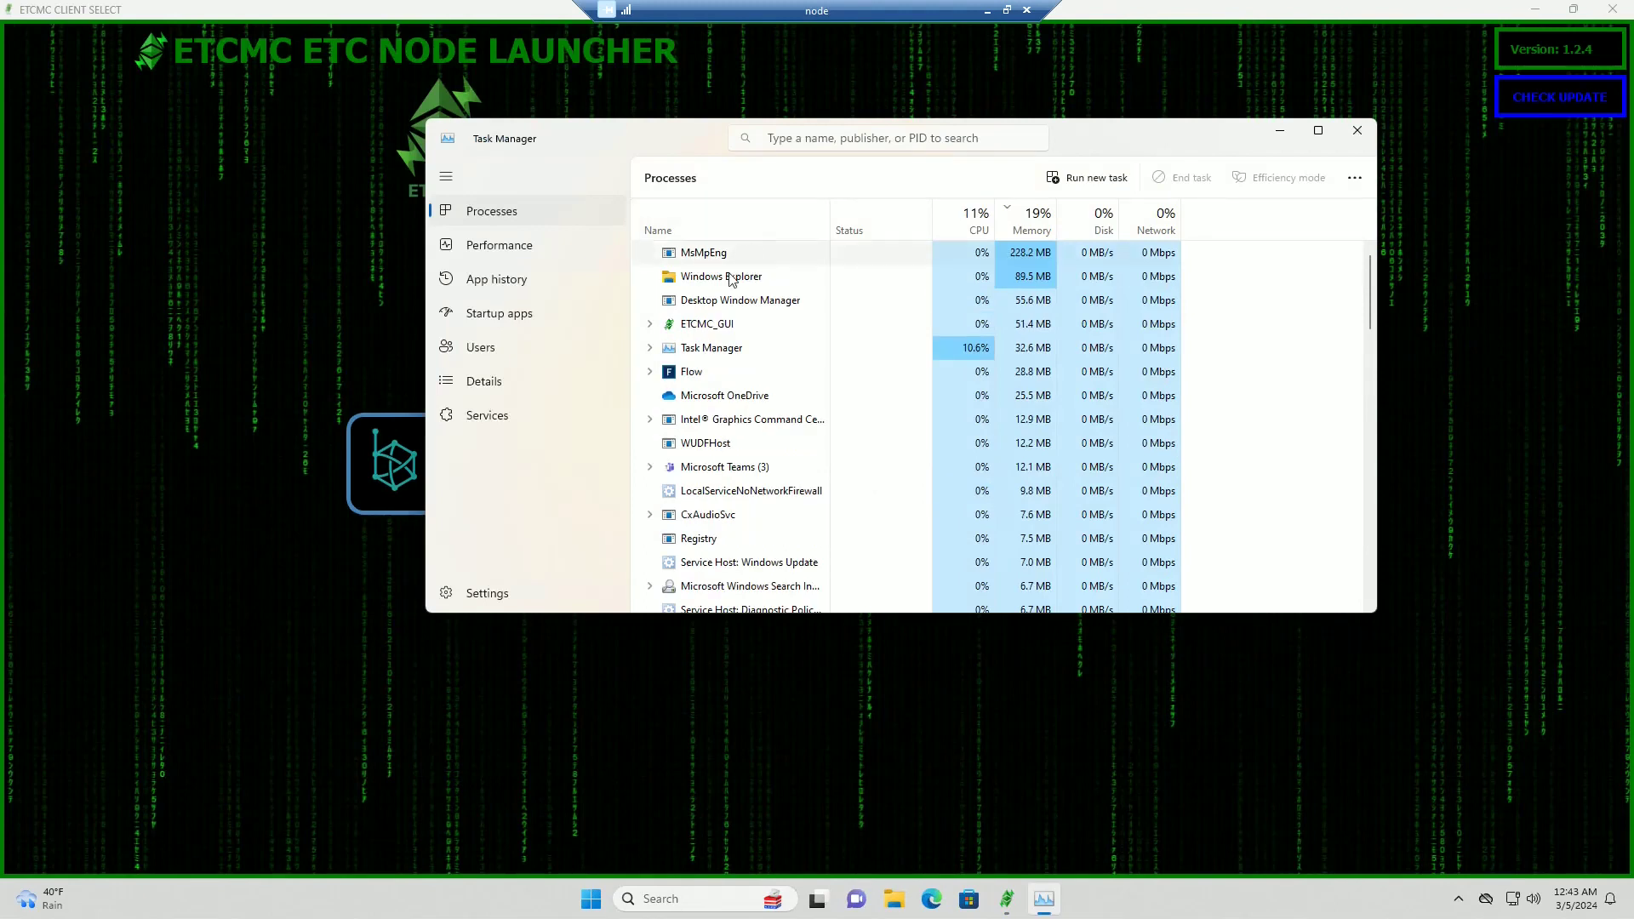
click(703, 350)
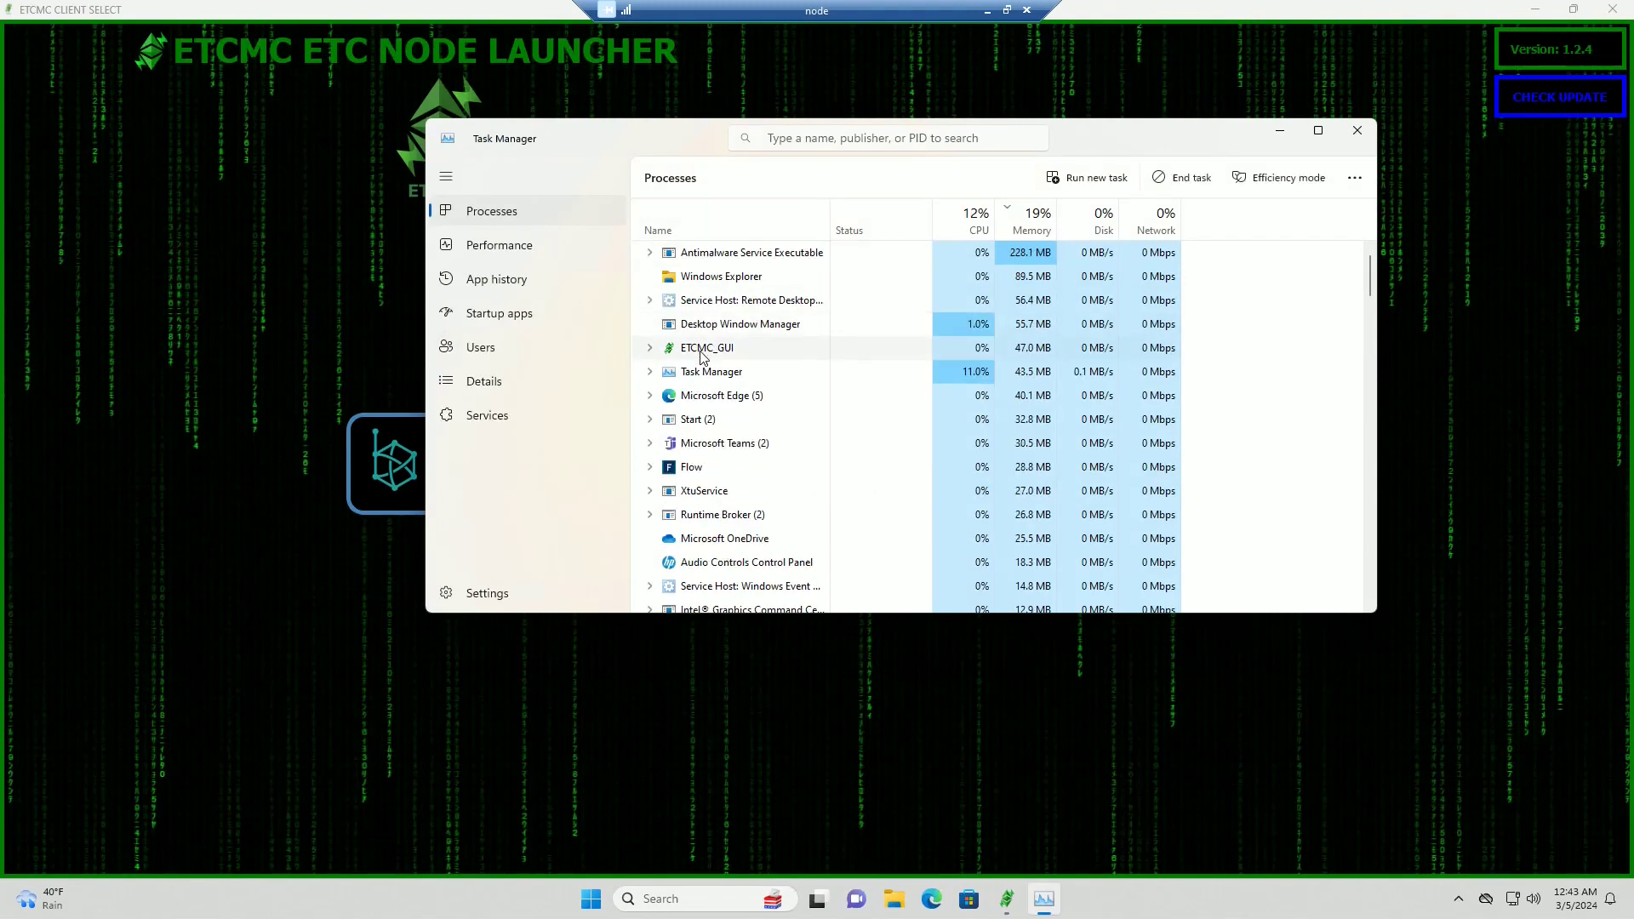
right_click(703, 351)
click(783, 379)
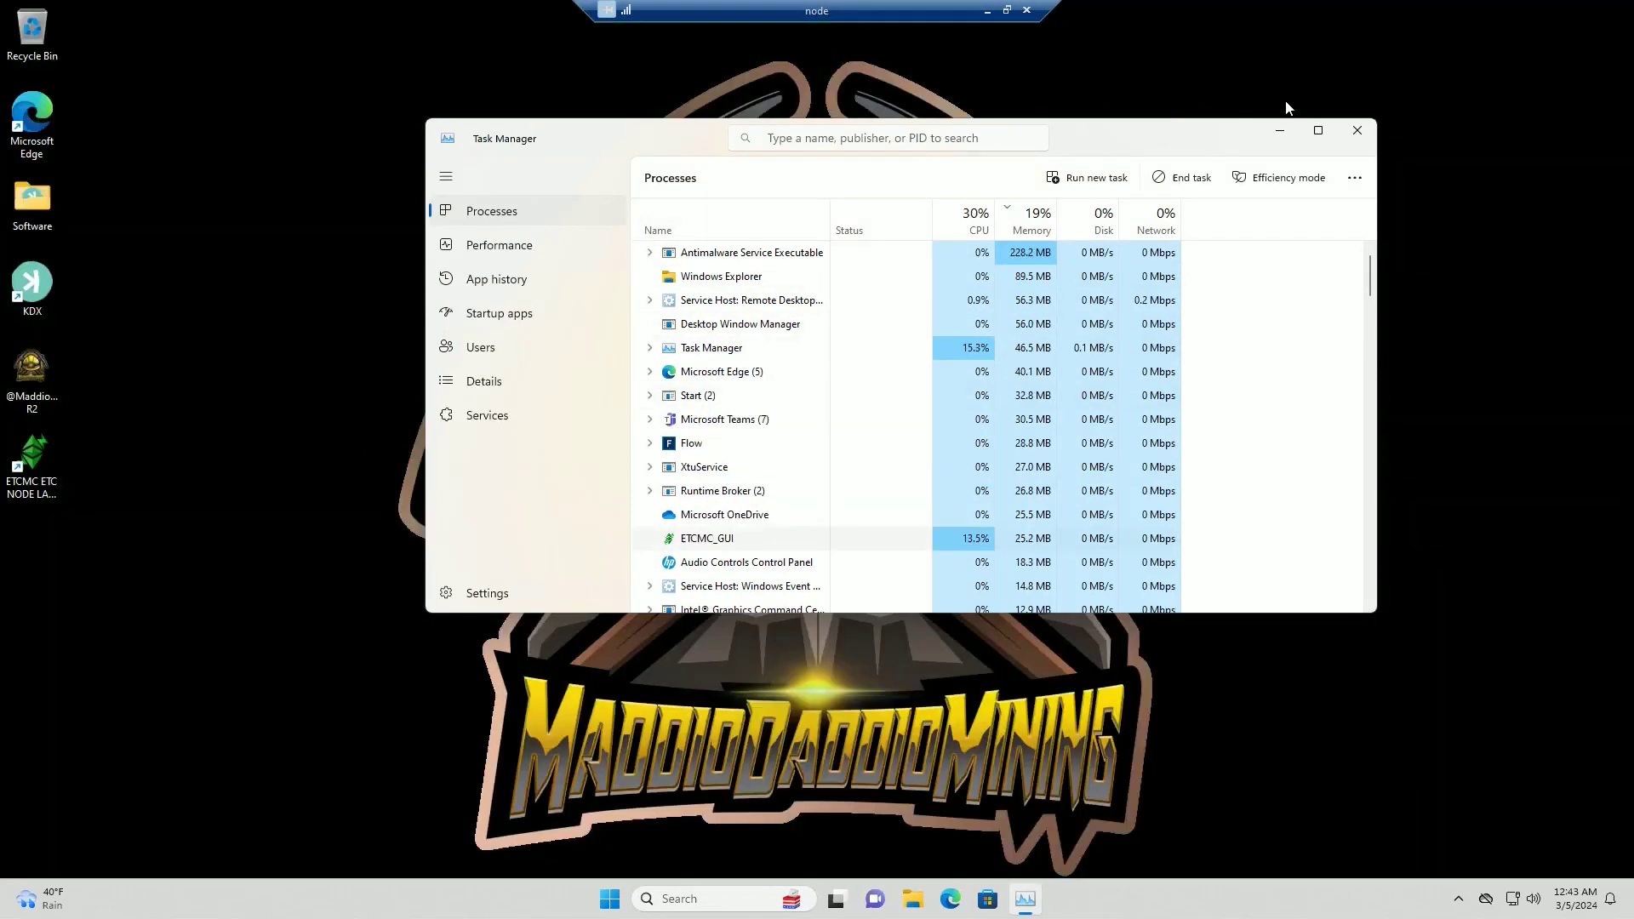
click(1358, 131)
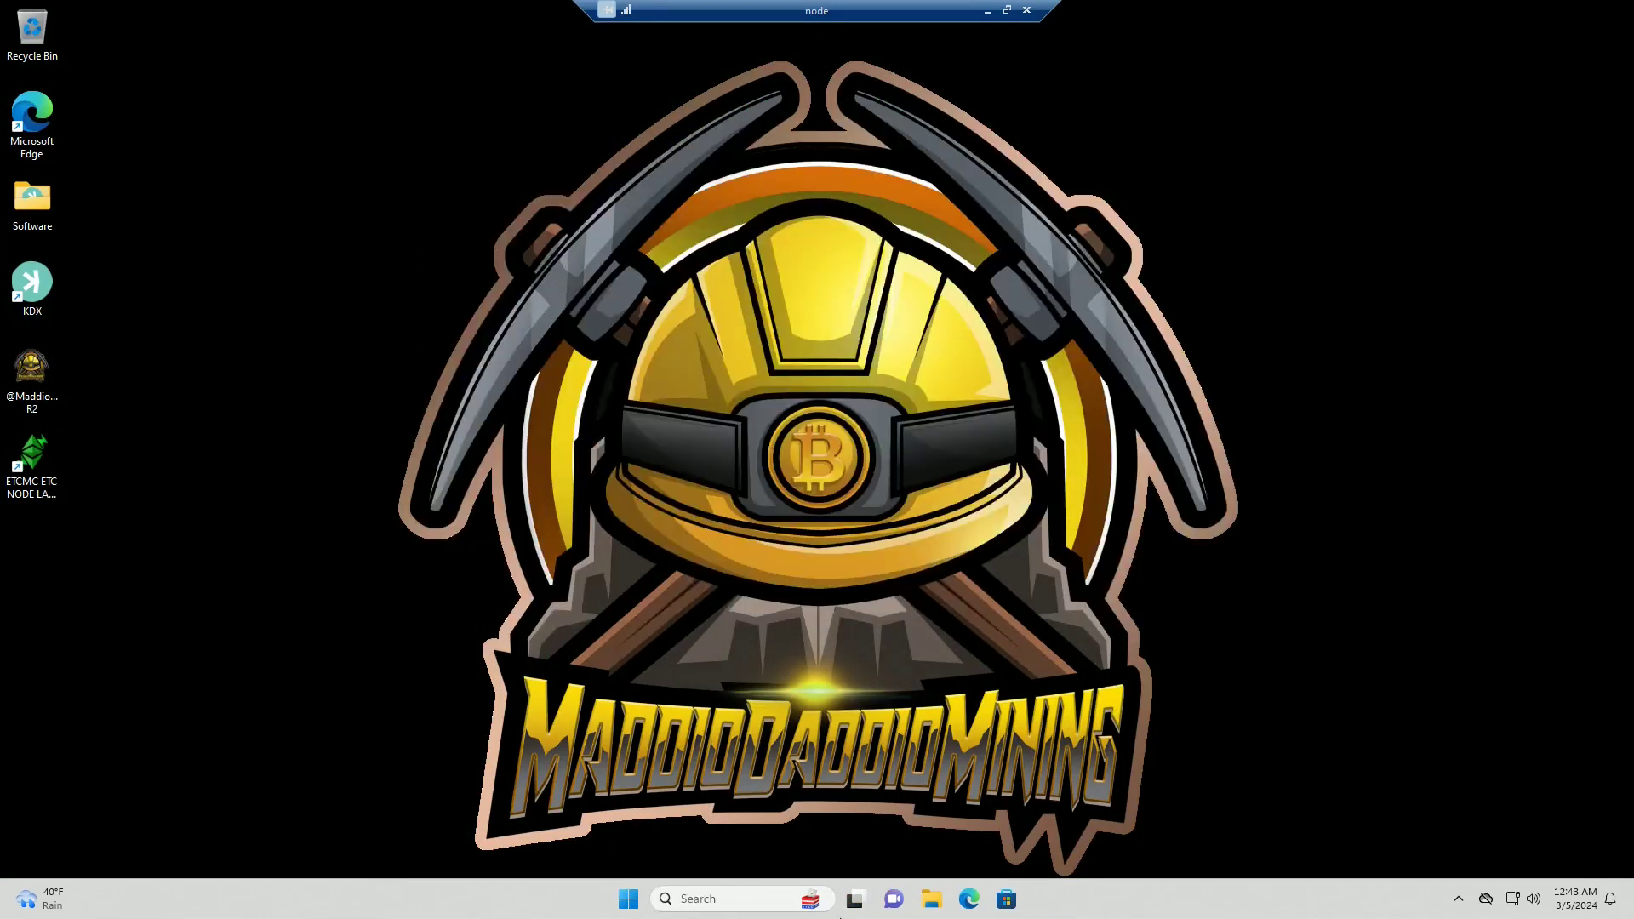
In File Explorer, open C:\Program Files (x86)\ETCMC ETC NODE LAUNCHER 1024x600\ETCMC_GUI\ETCMC_GETH
click(924, 907)
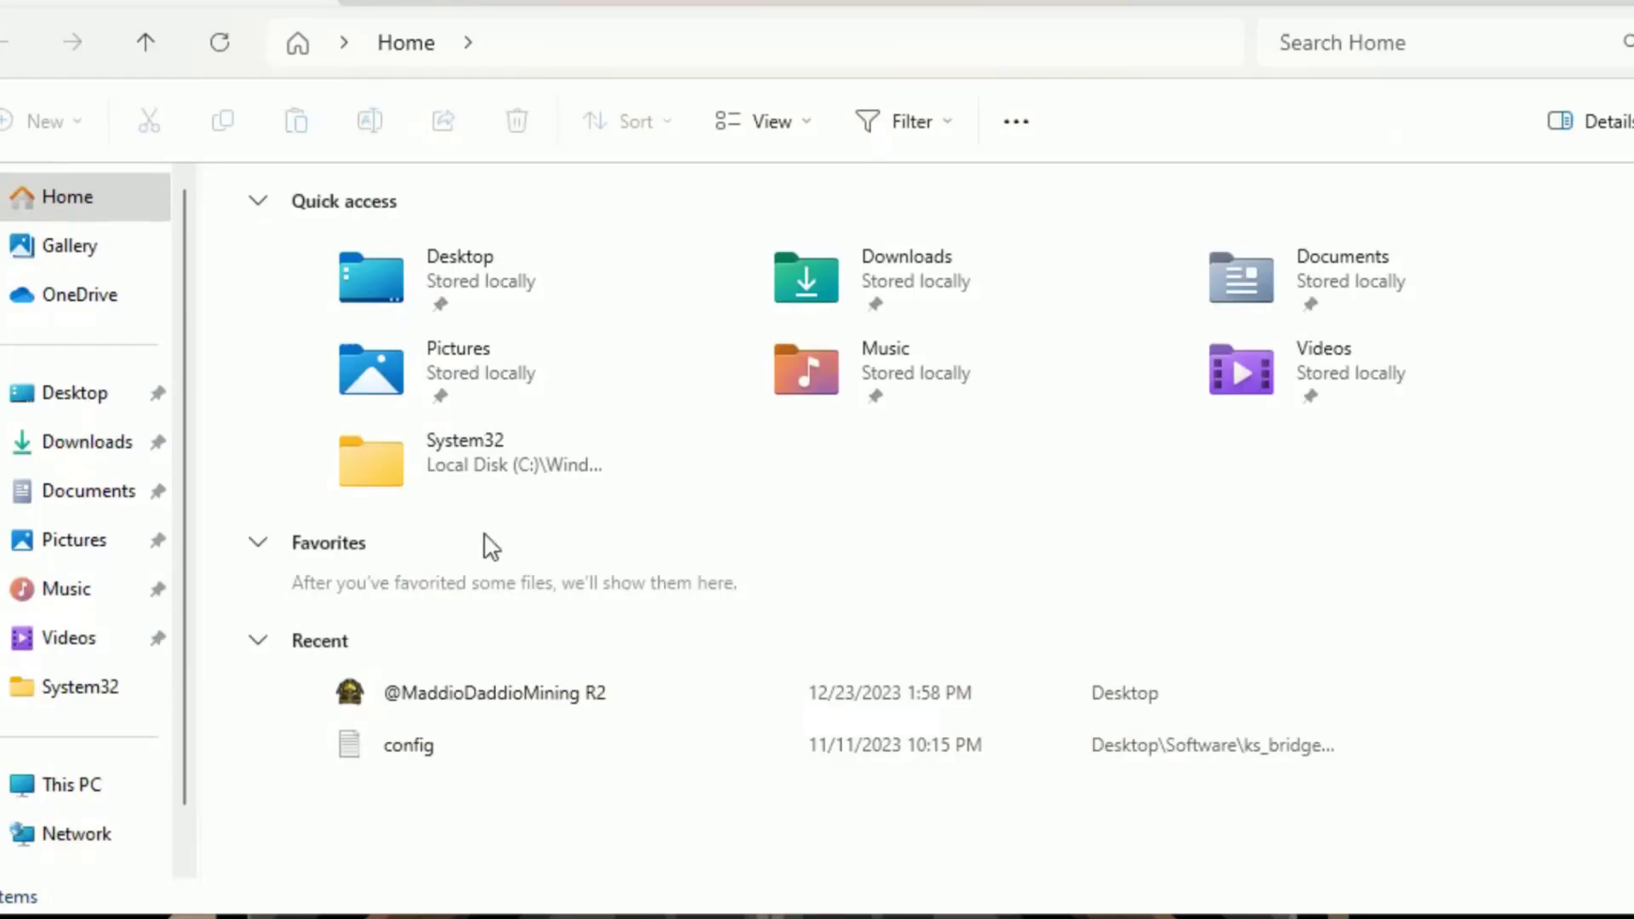
scroll(460, 401, down, 1)
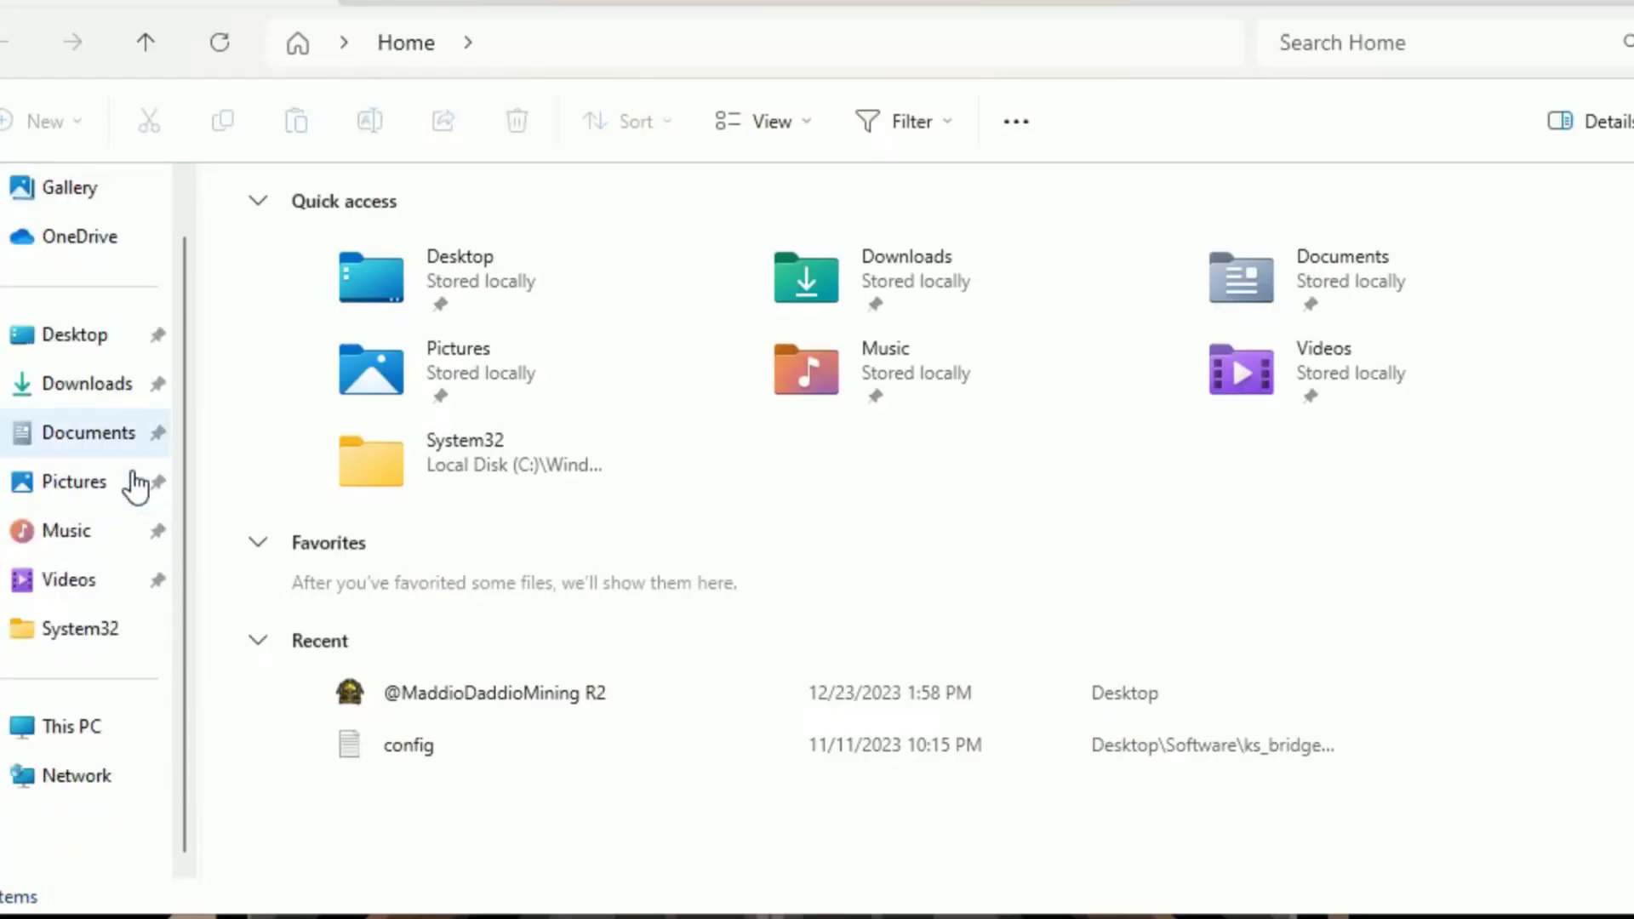
click(98, 730)
double_click(468, 265)
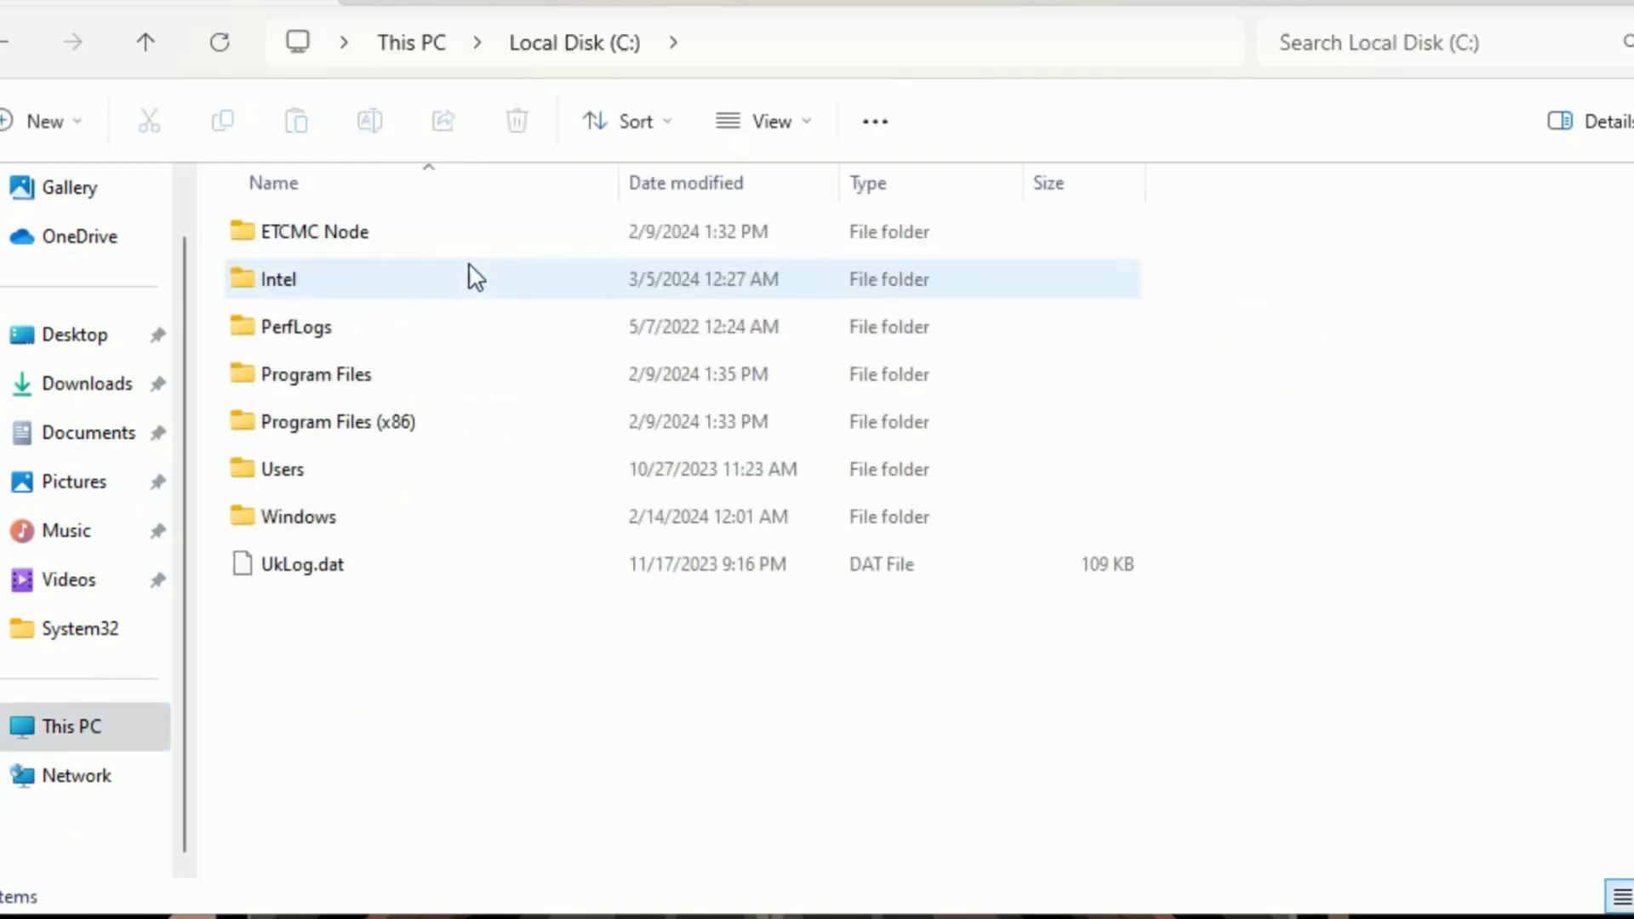
double_click(401, 423)
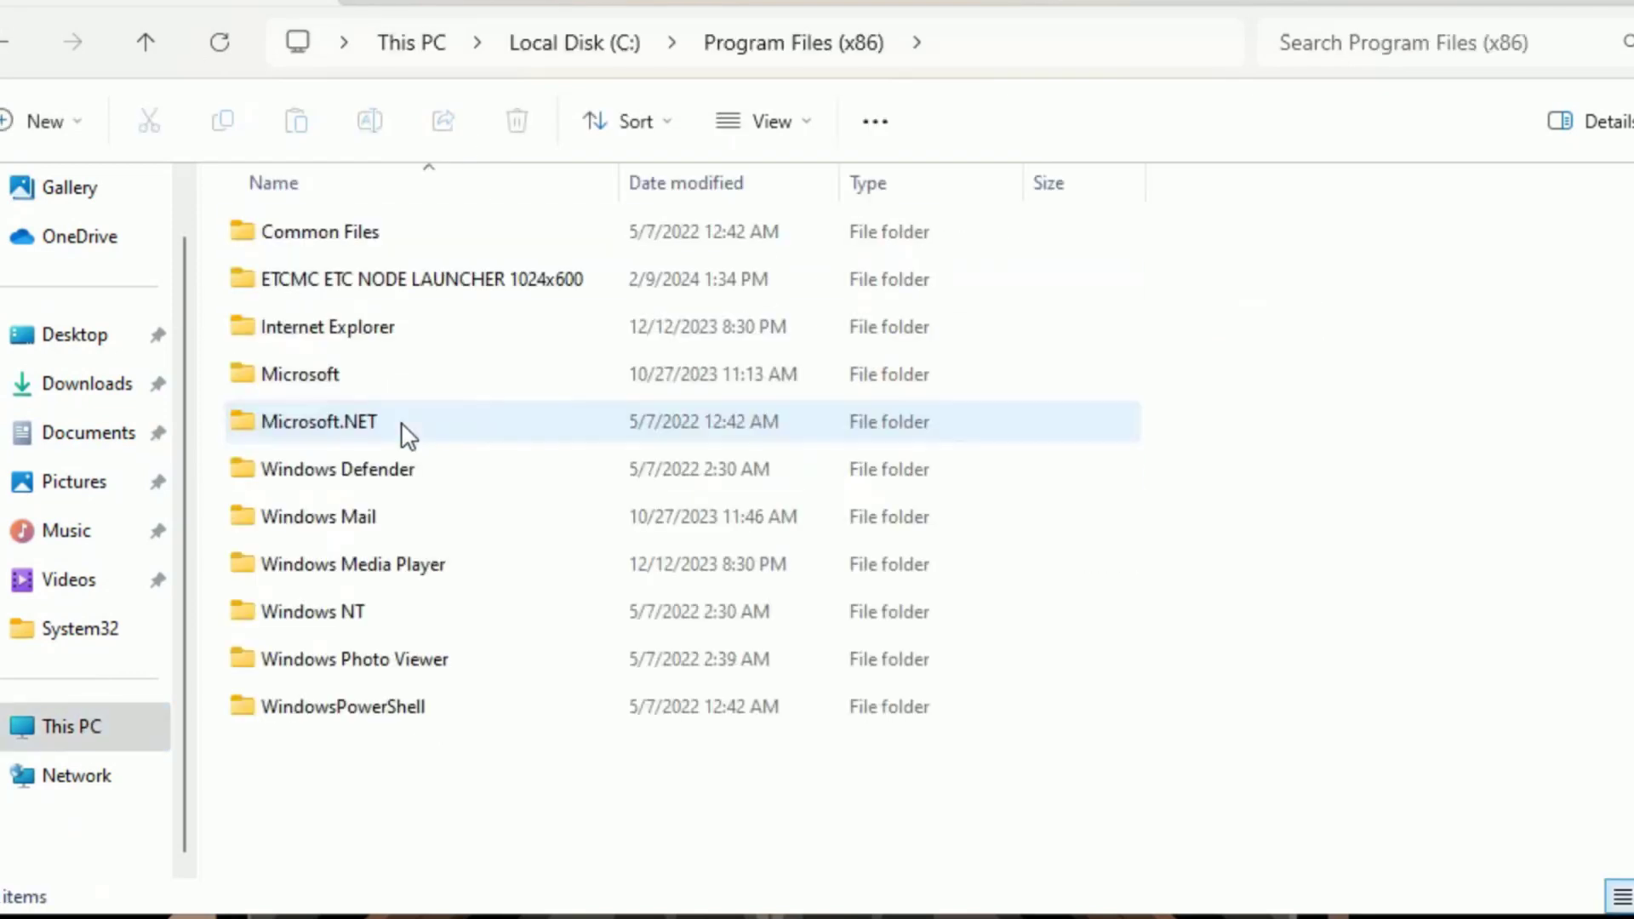
double_click(417, 286)
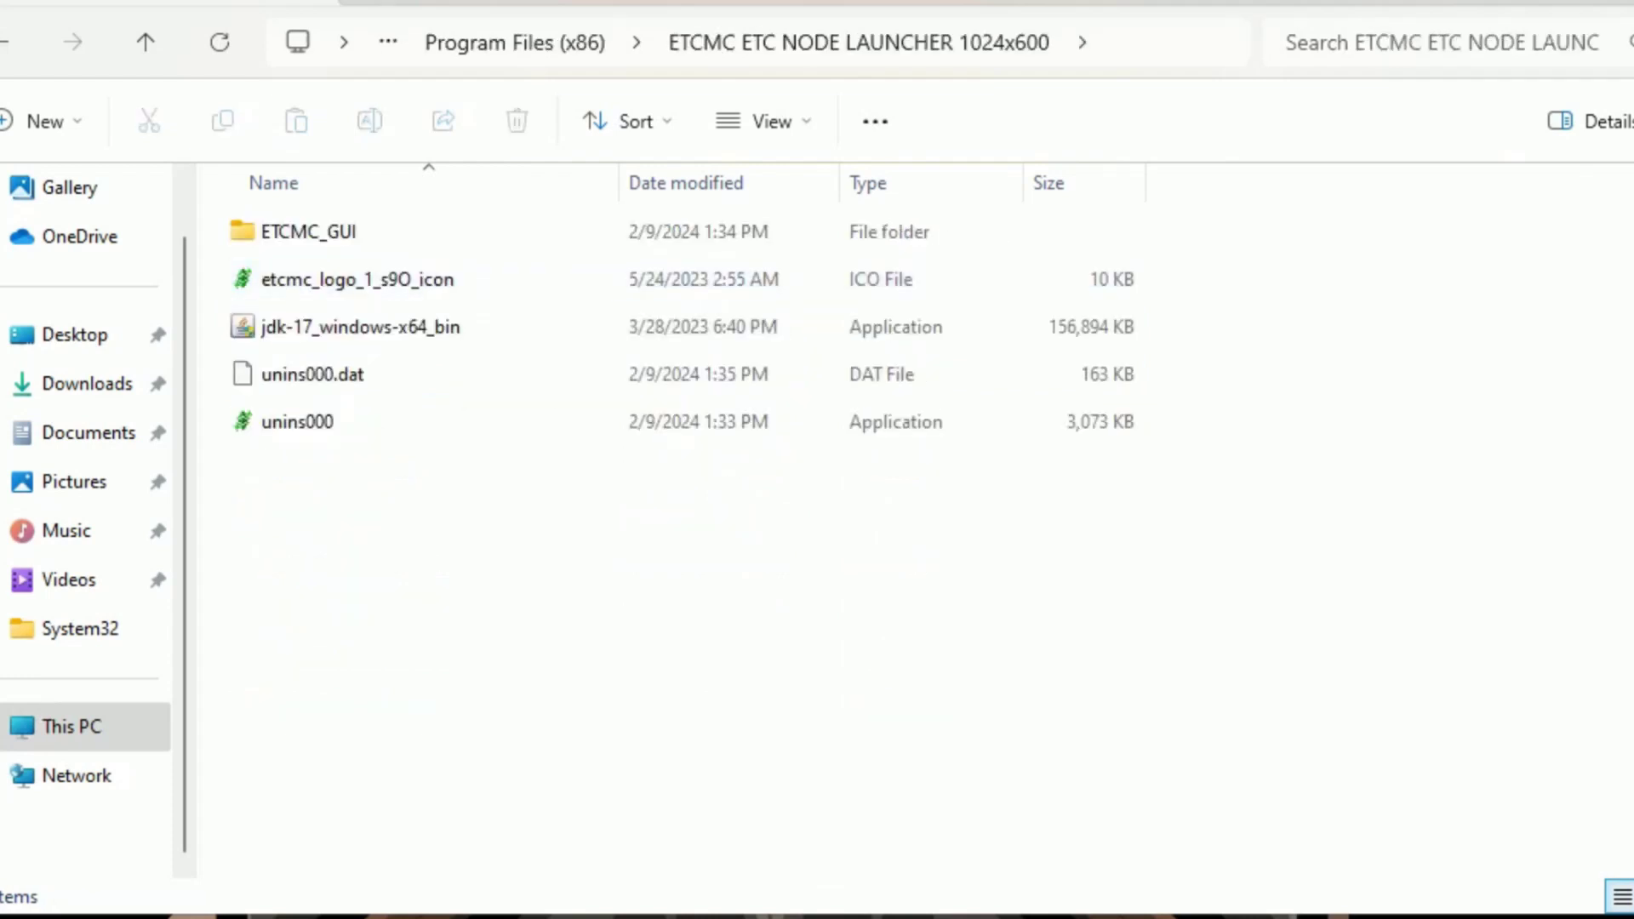
double_click(435, 248)
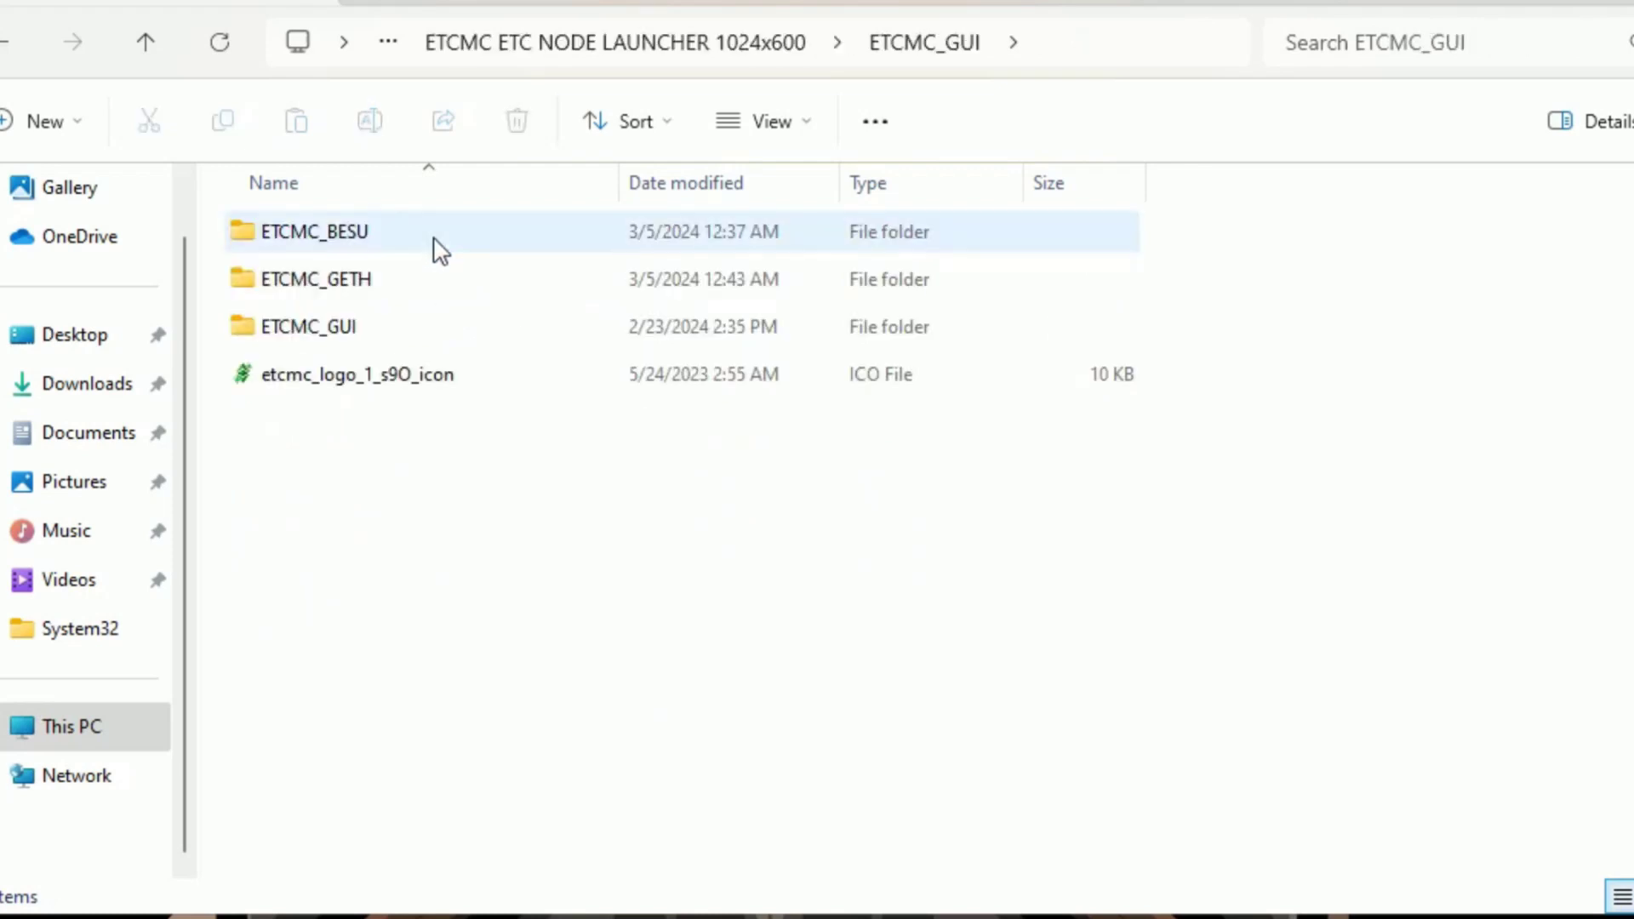
double_click(391, 298)
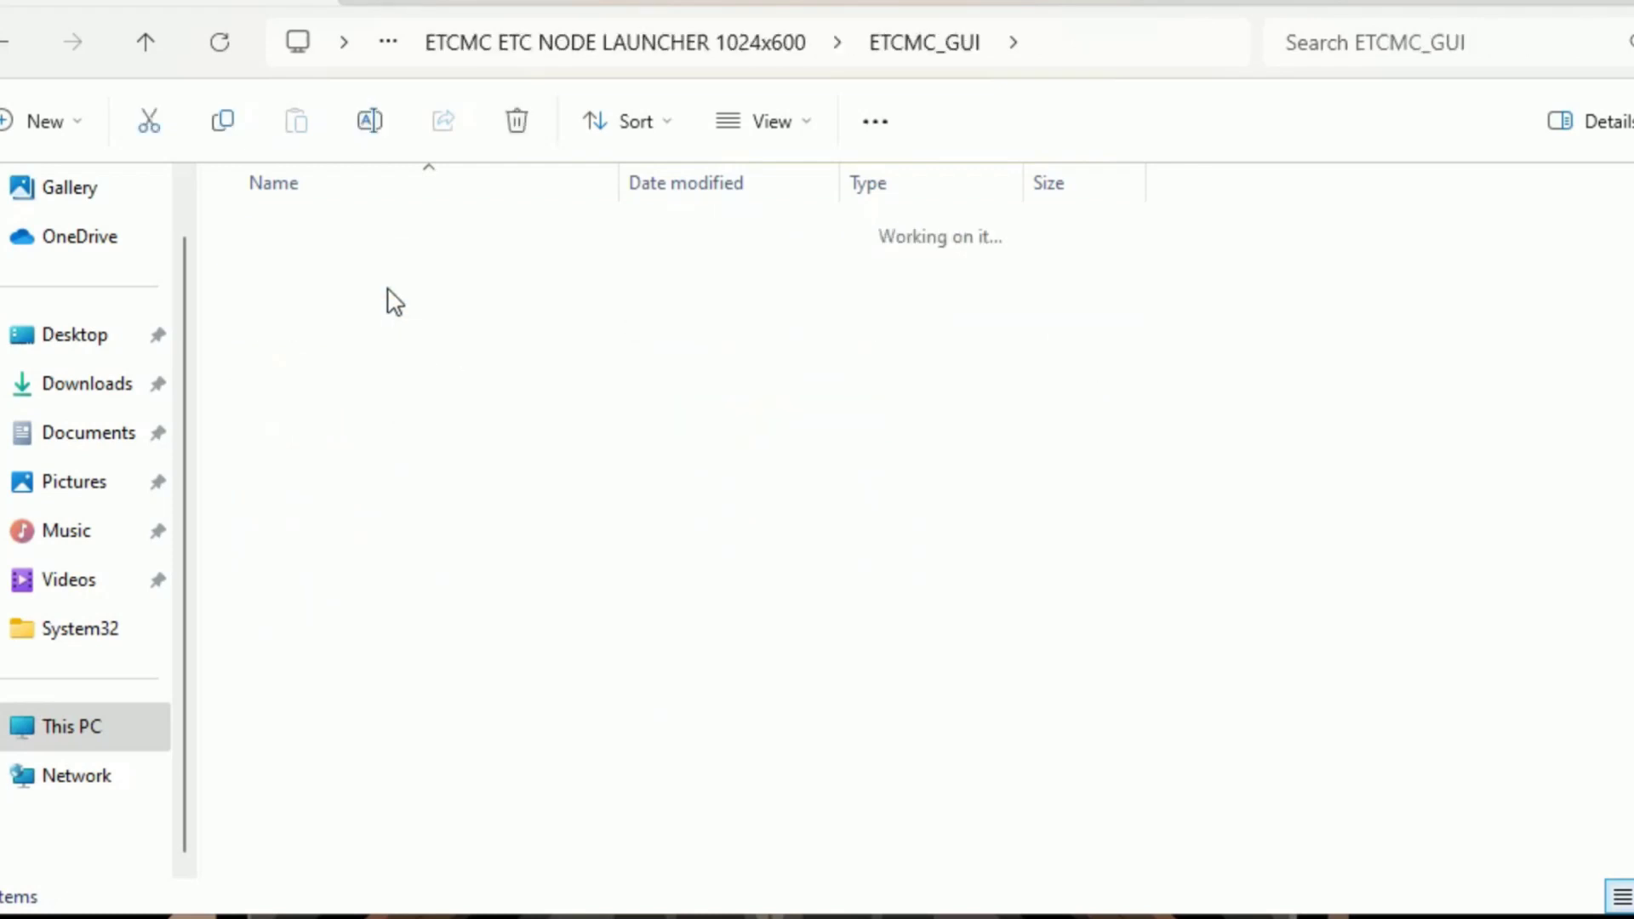
Delete the file etcpow_balance.txt.enc from the ETCMC_GETH folder, keeping its .bak copy
scroll(1304, 585, down, 3)
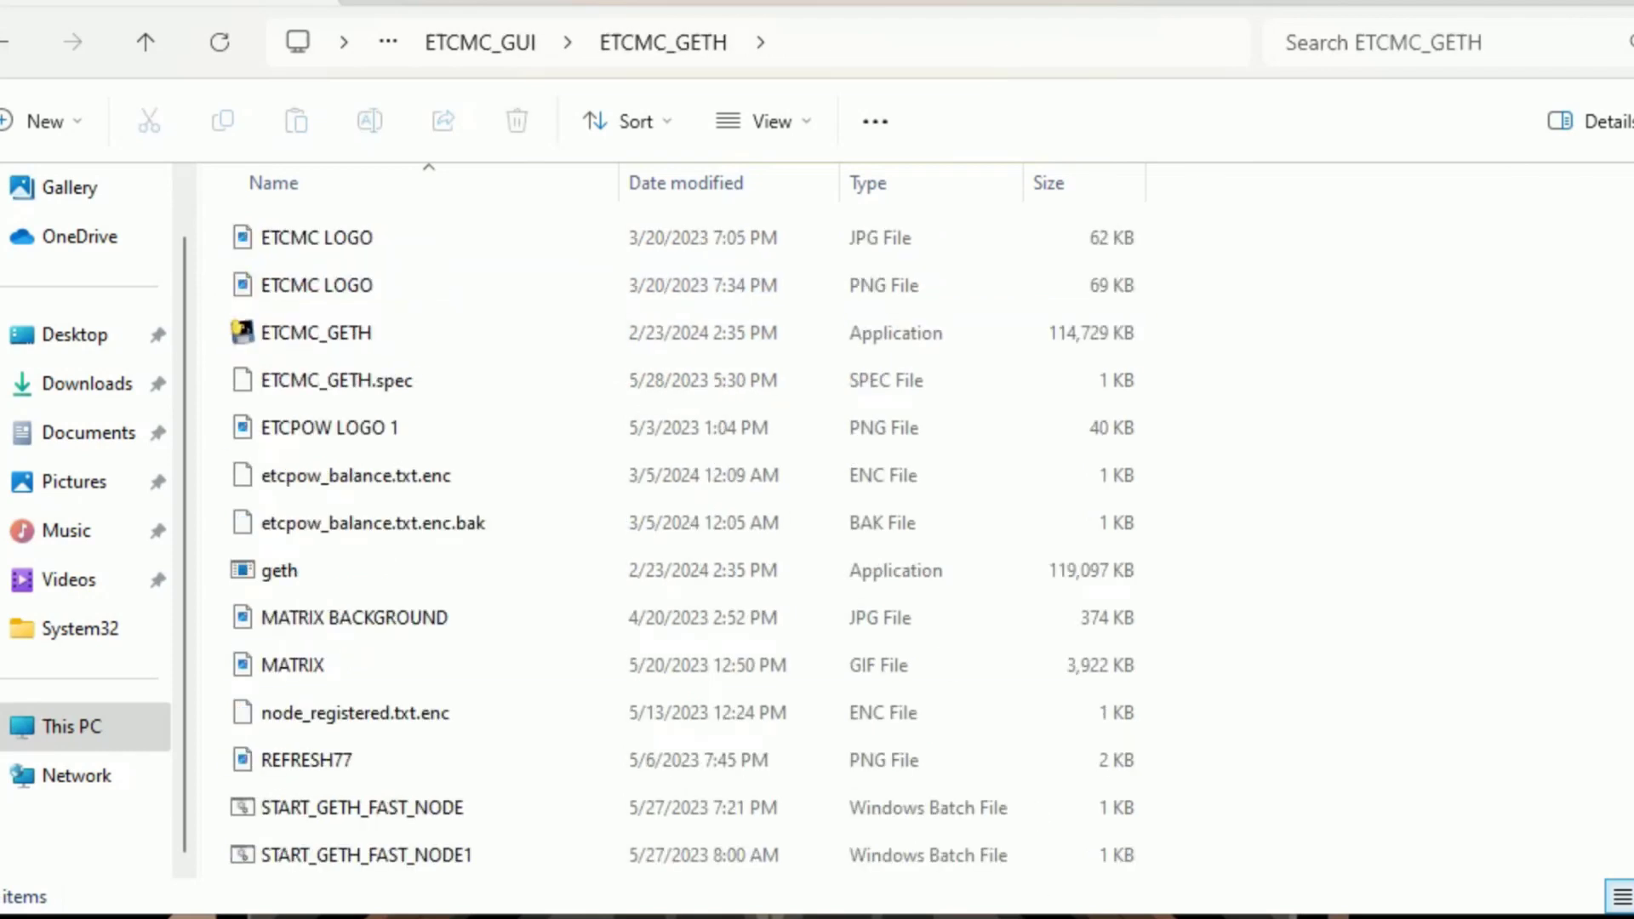
click(346, 481)
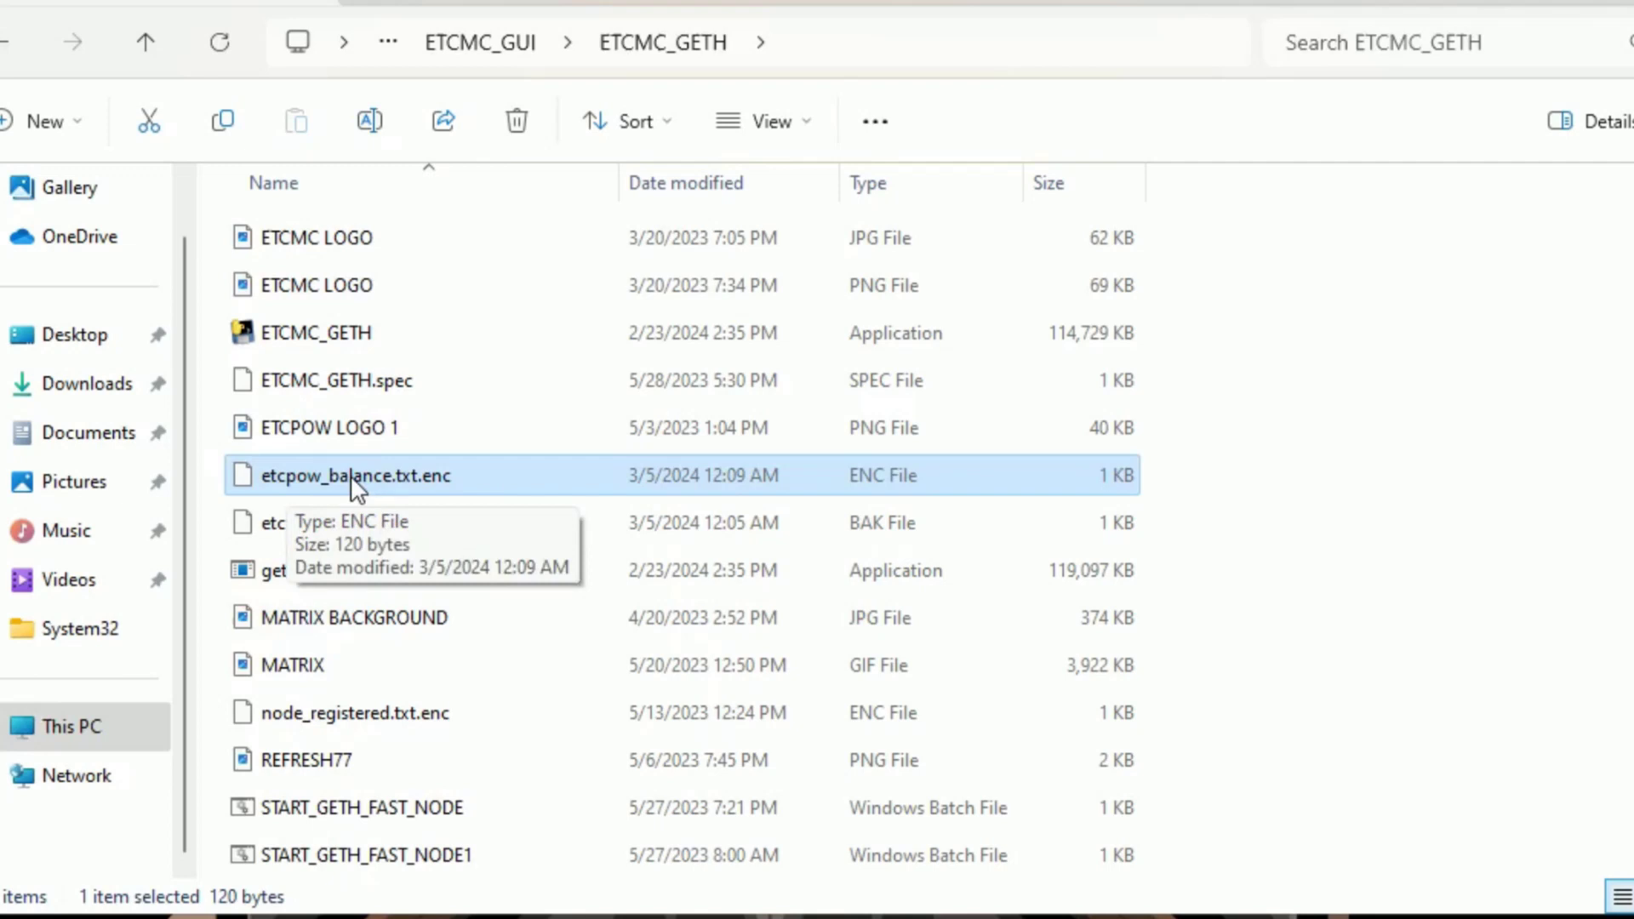
right_click(447, 477)
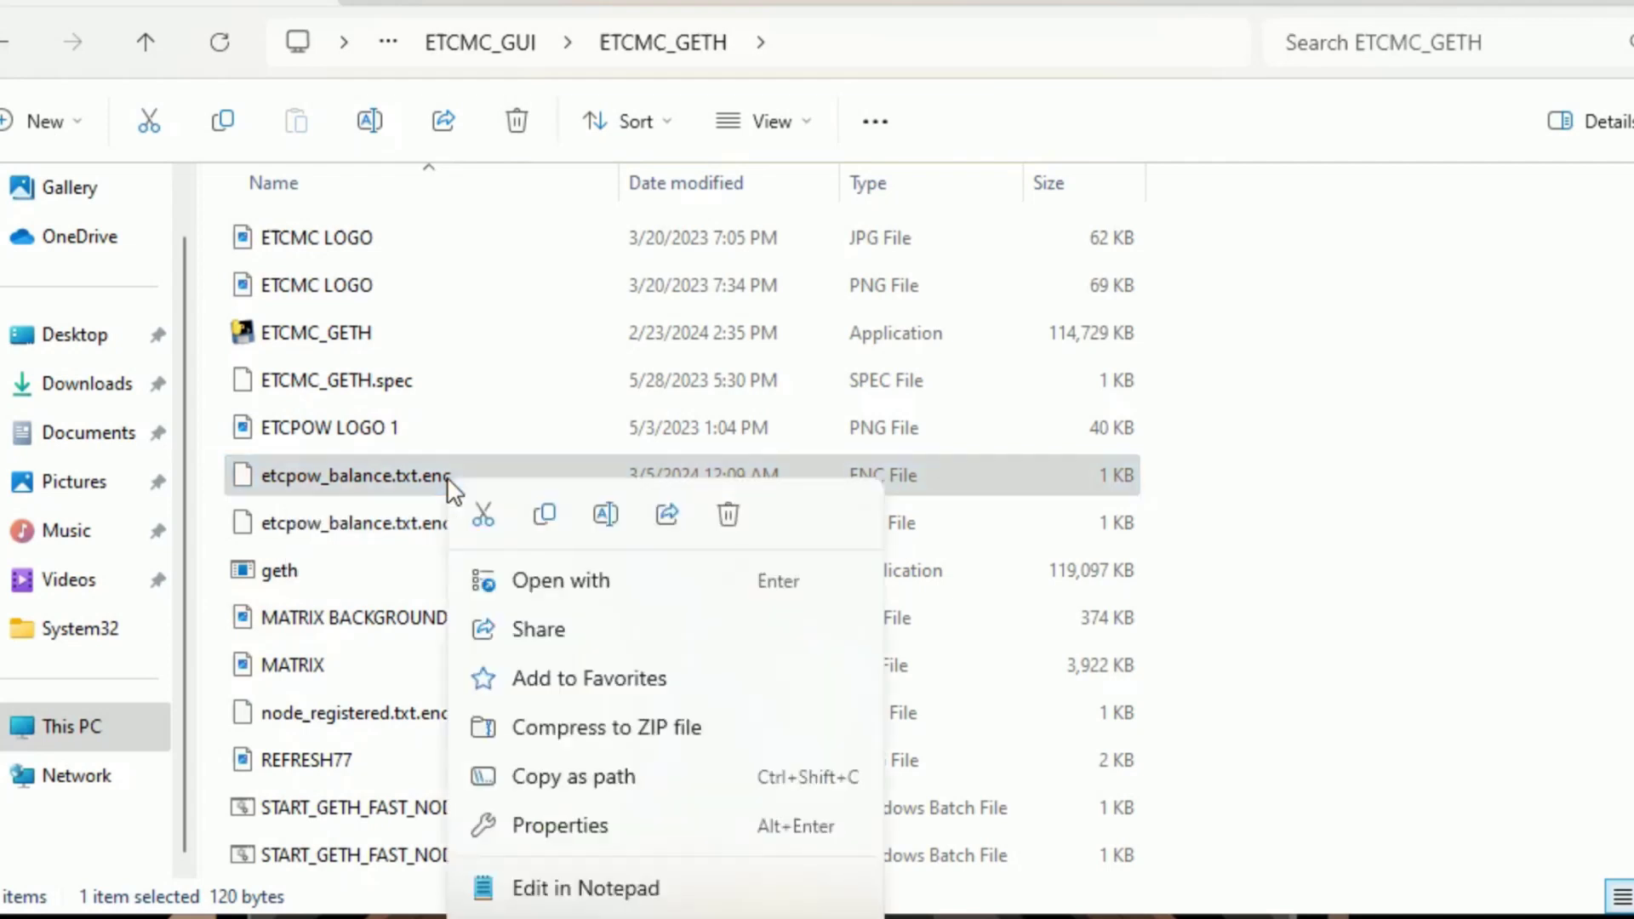
click(749, 518)
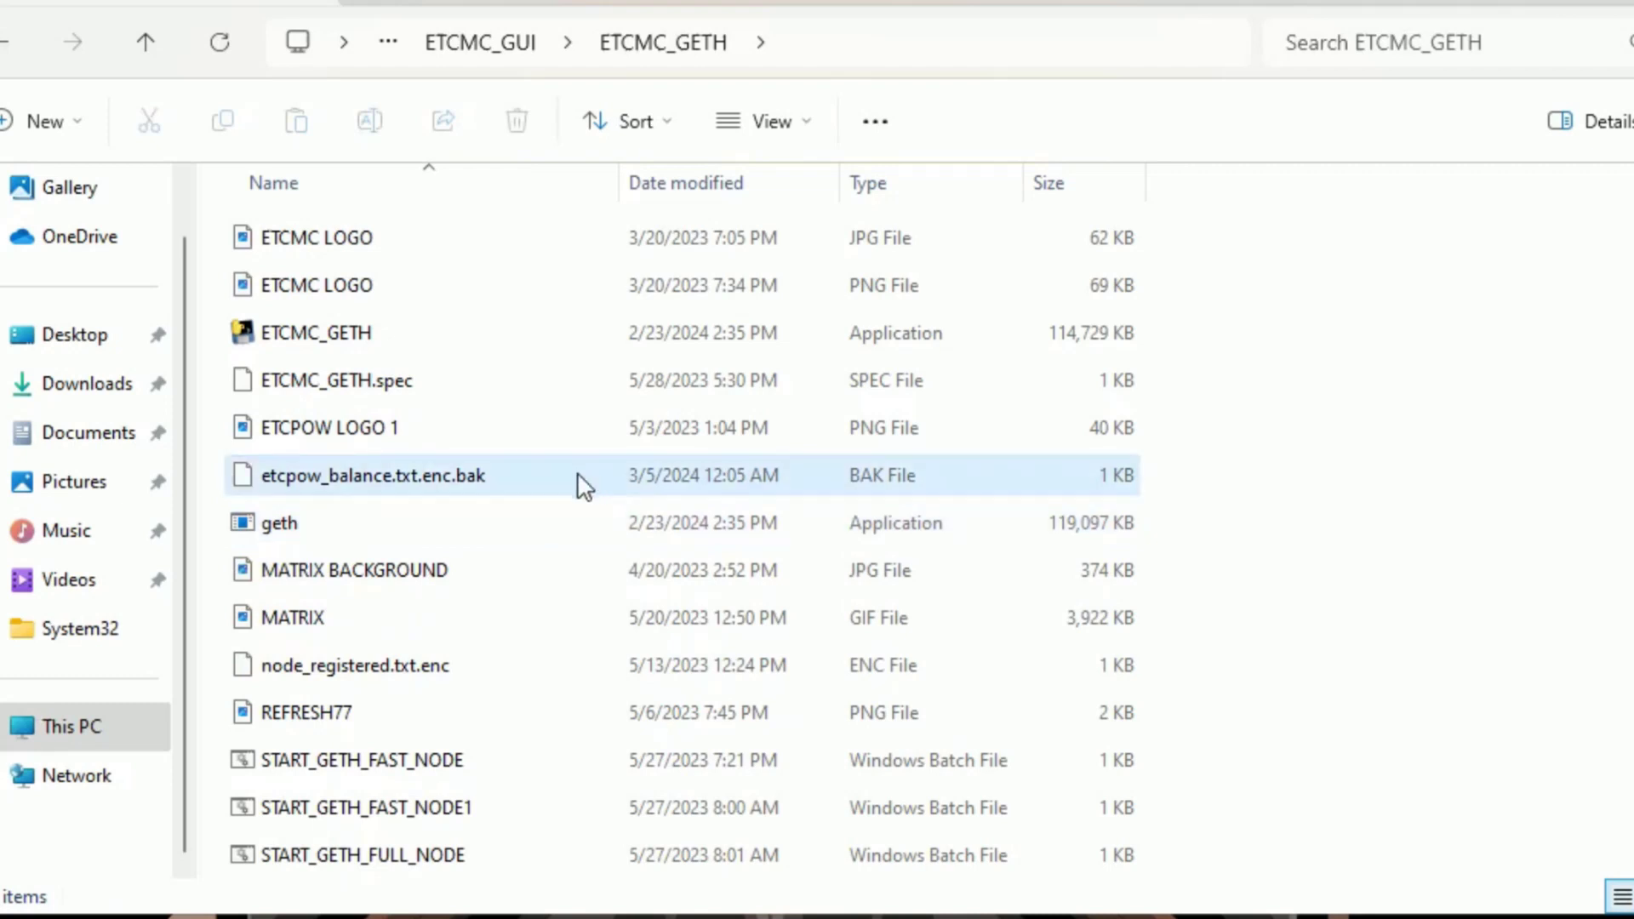
Delete the file transaction_count.txt.enc from the ETCMC_GETH folder, keeping its .bak copy
scroll(432, 740, up, 3)
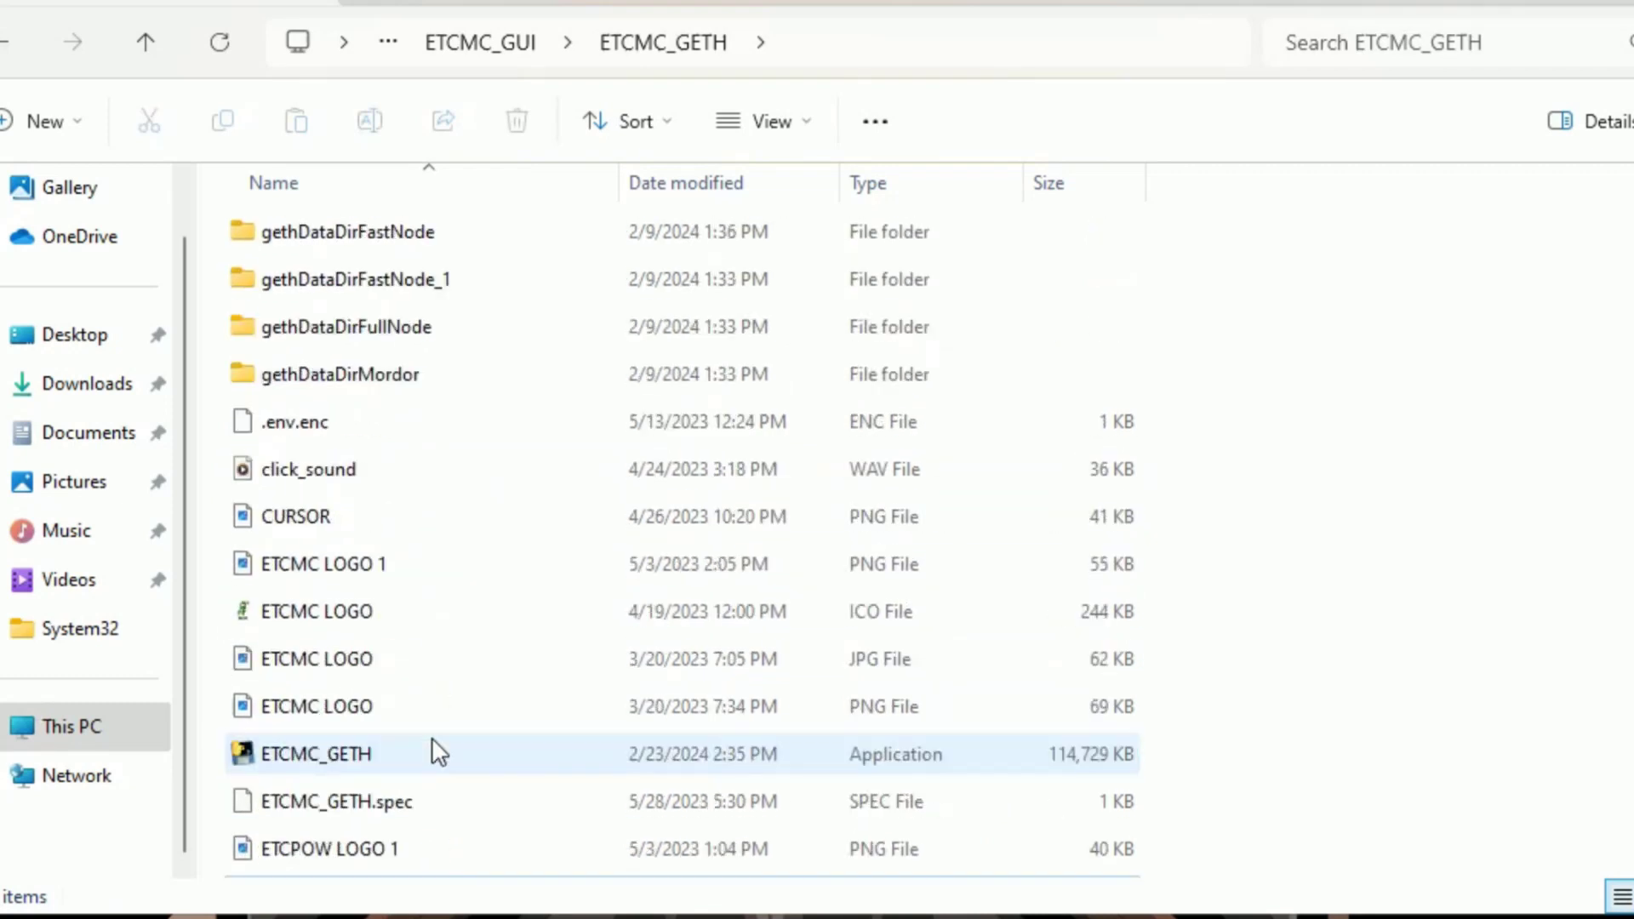
scroll(431, 741, down, 3)
scroll(439, 753, down, 1)
scroll(431, 753, down, 1)
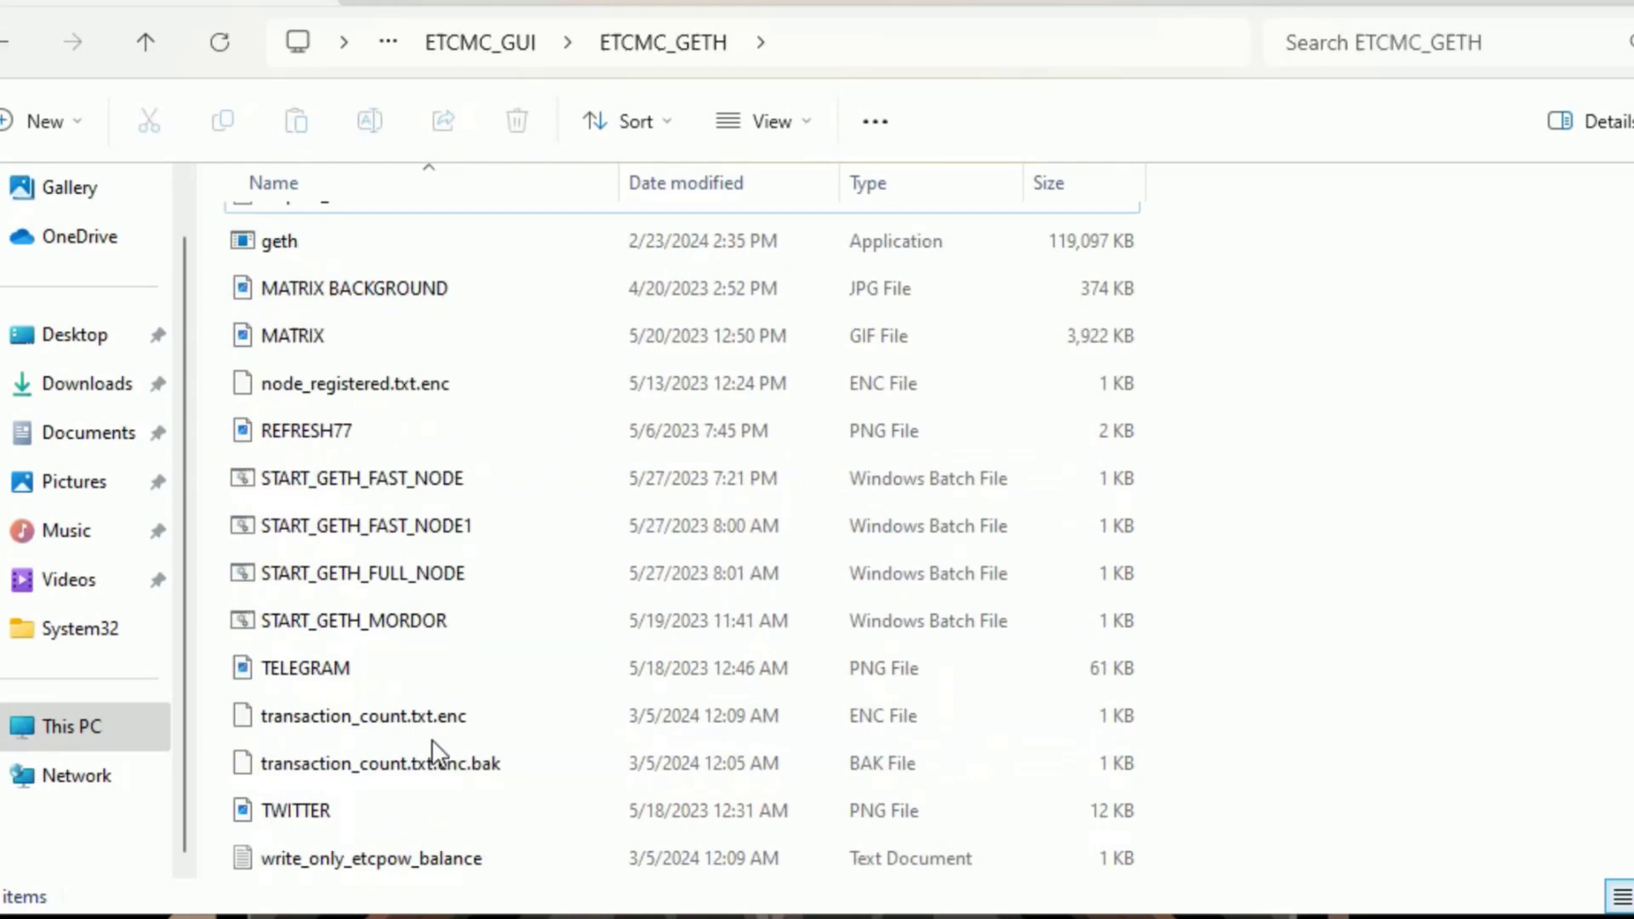
click(359, 722)
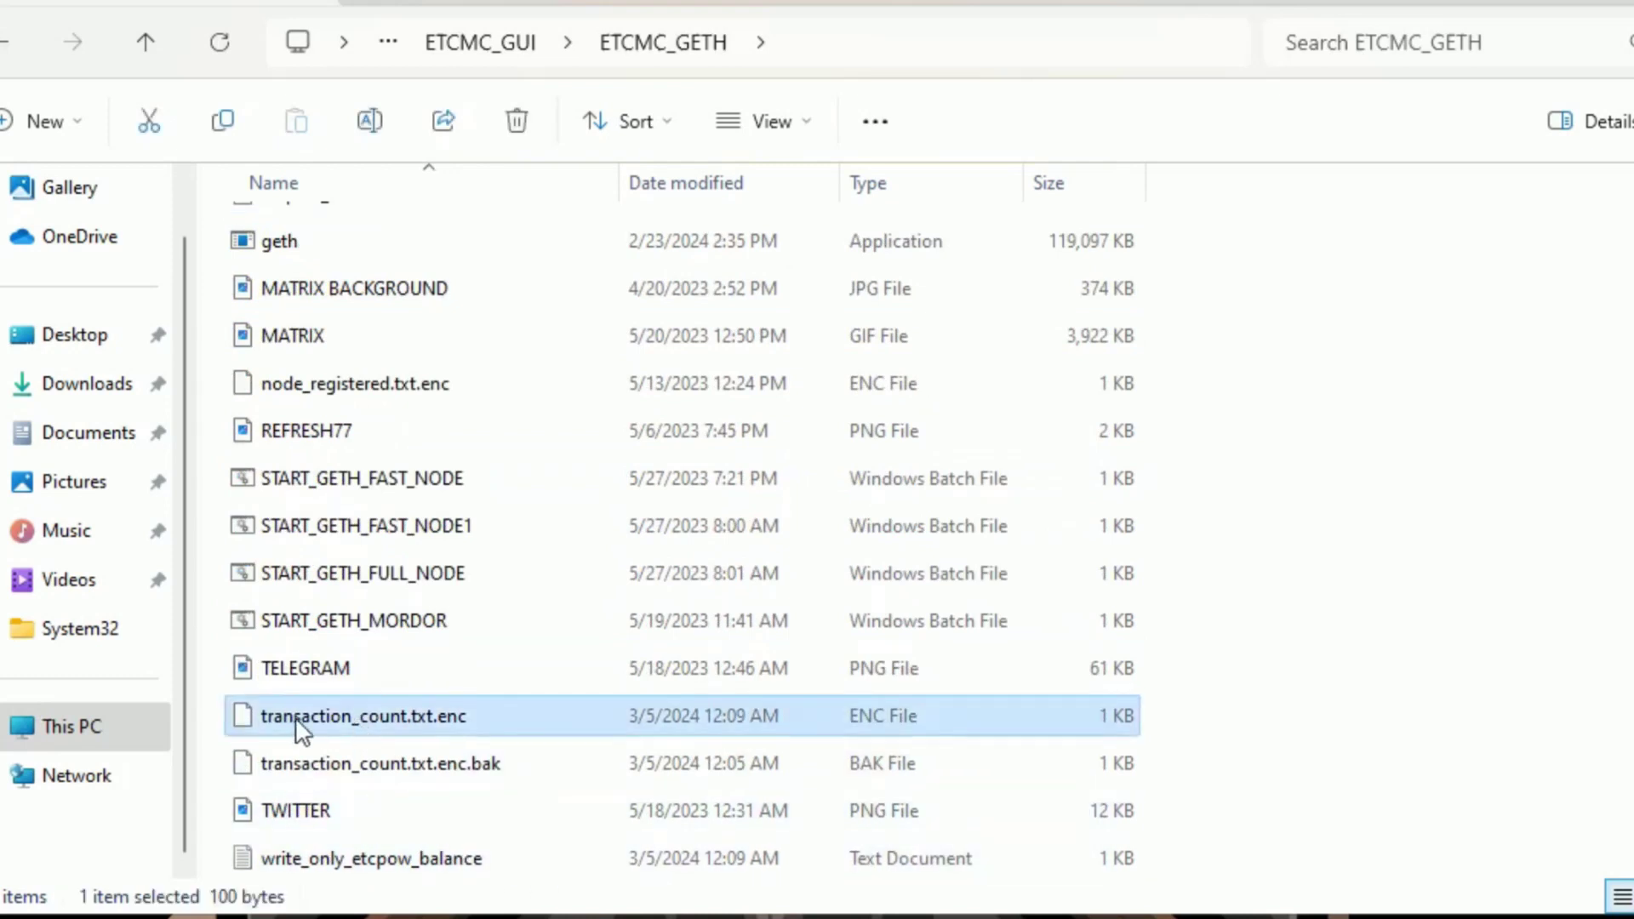
right_click(383, 730)
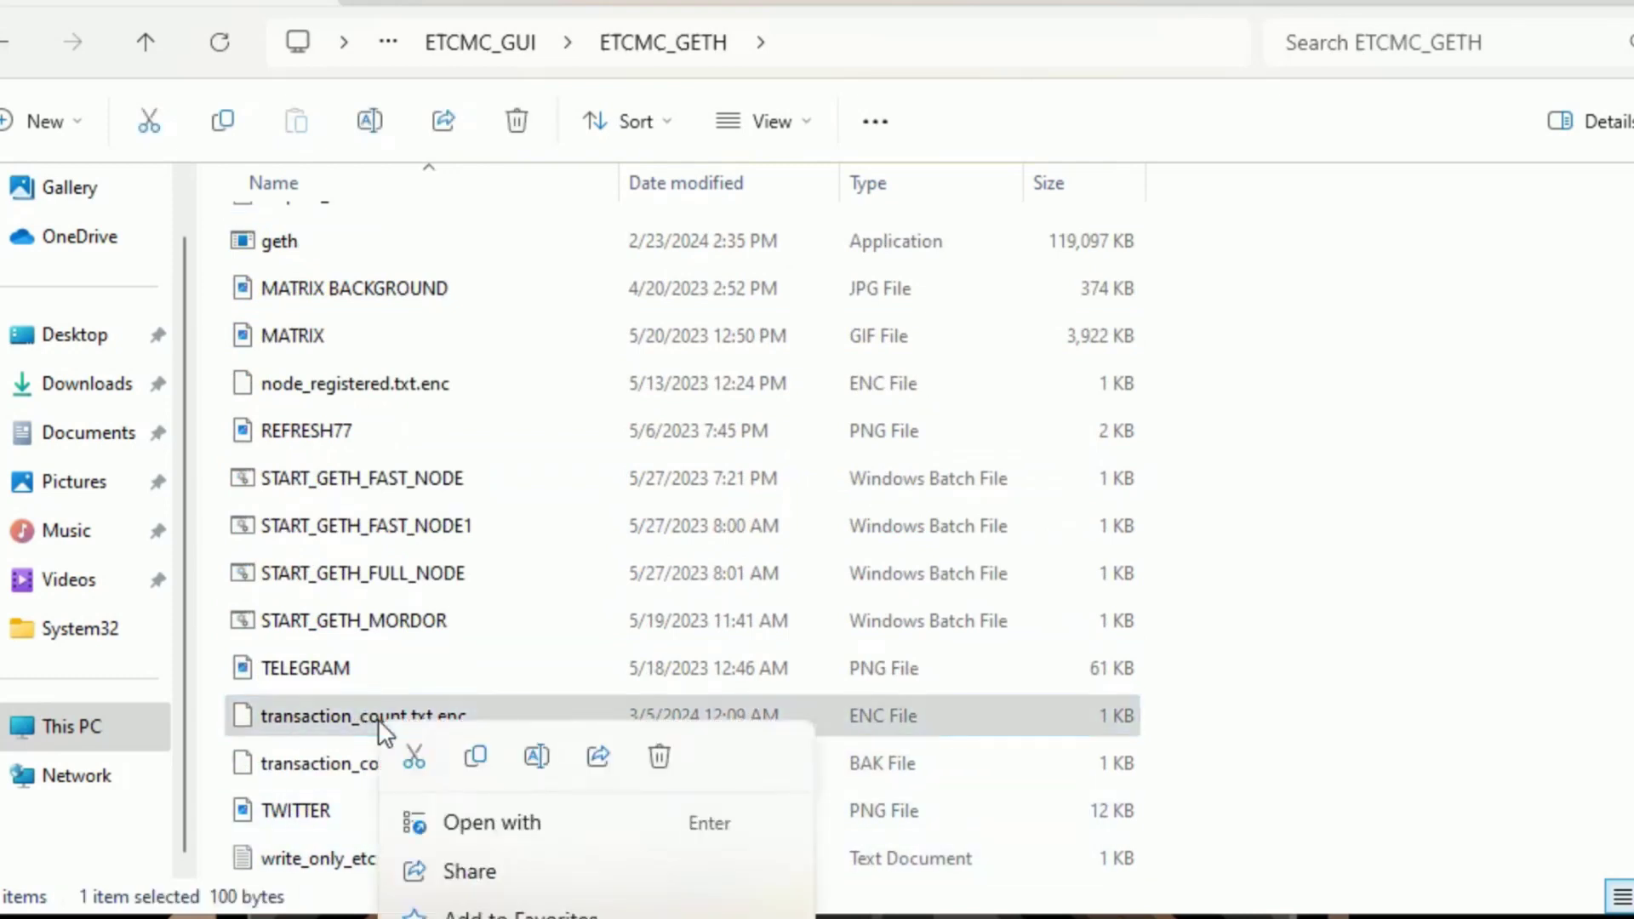
click(655, 756)
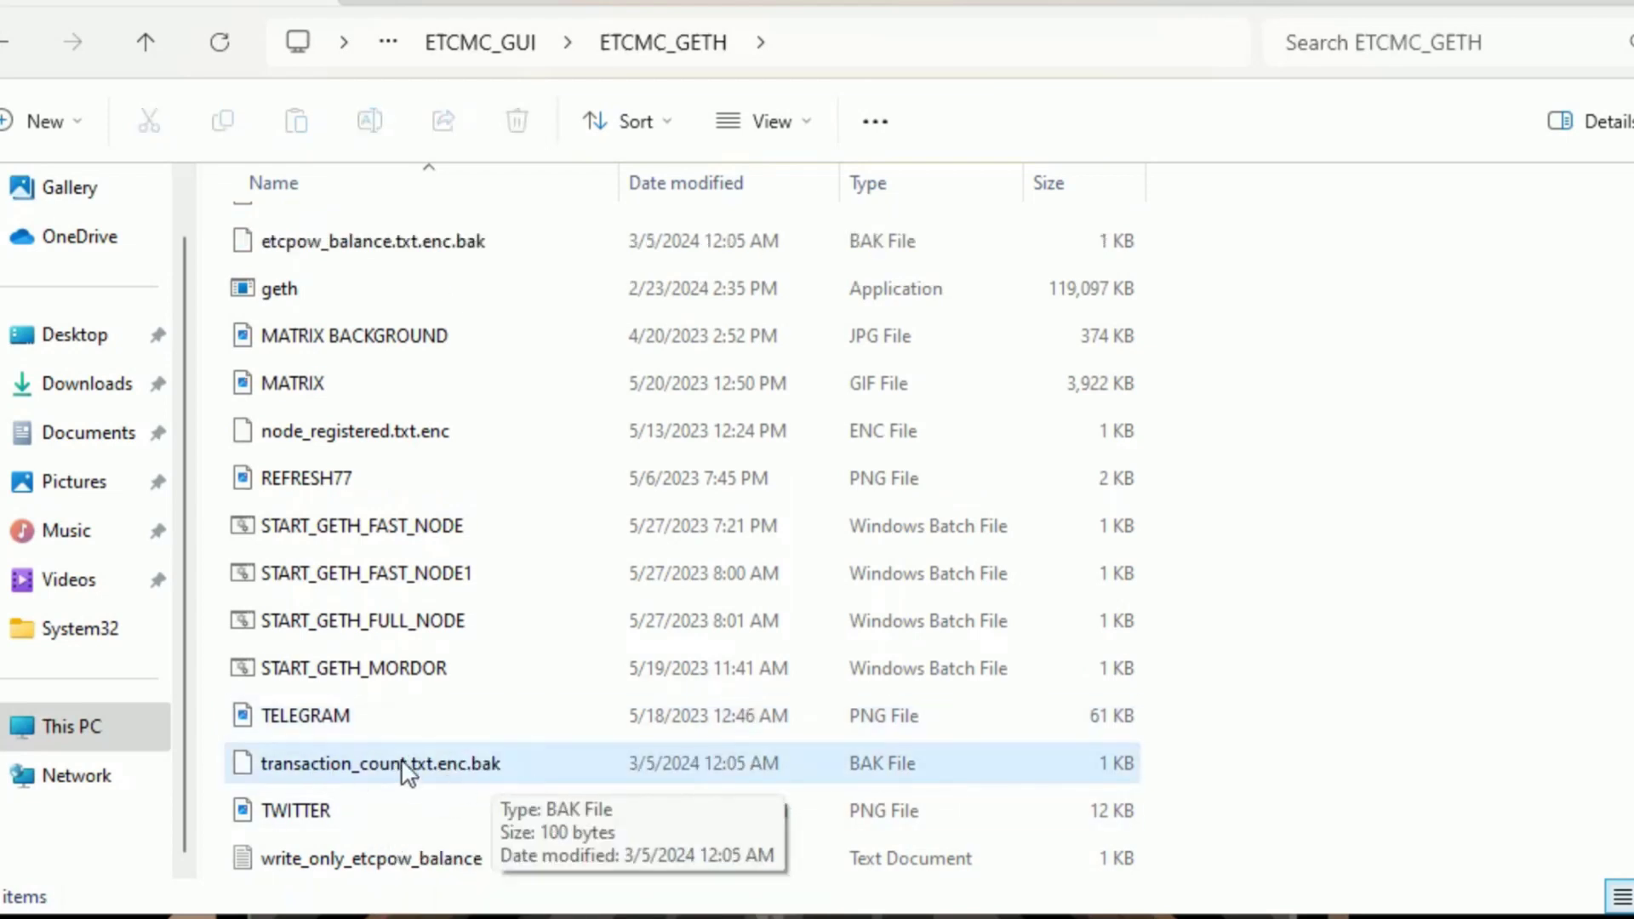
Rename transaction_count.txt.enc.bak to transaction_count.txt.enc and accept the extension change
click(508, 760)
click(528, 762)
click(529, 760)
key(BackSpace)
key(BackSpace)
key(BackSpace)
key(BackSpace)
key(Return)
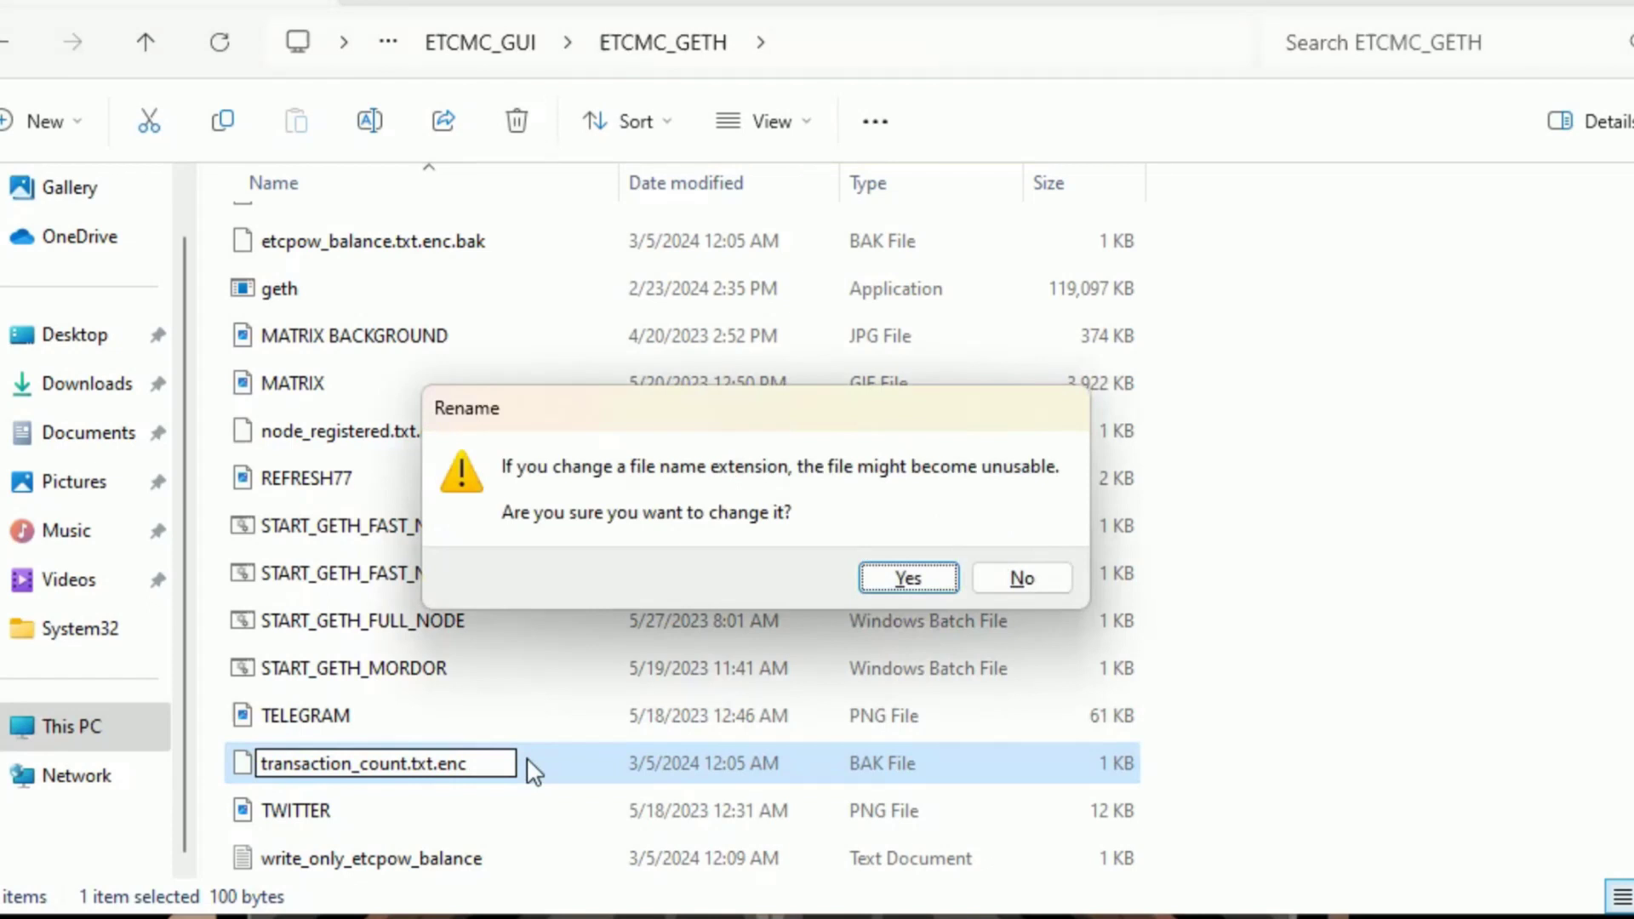
click(930, 585)
click(778, 690)
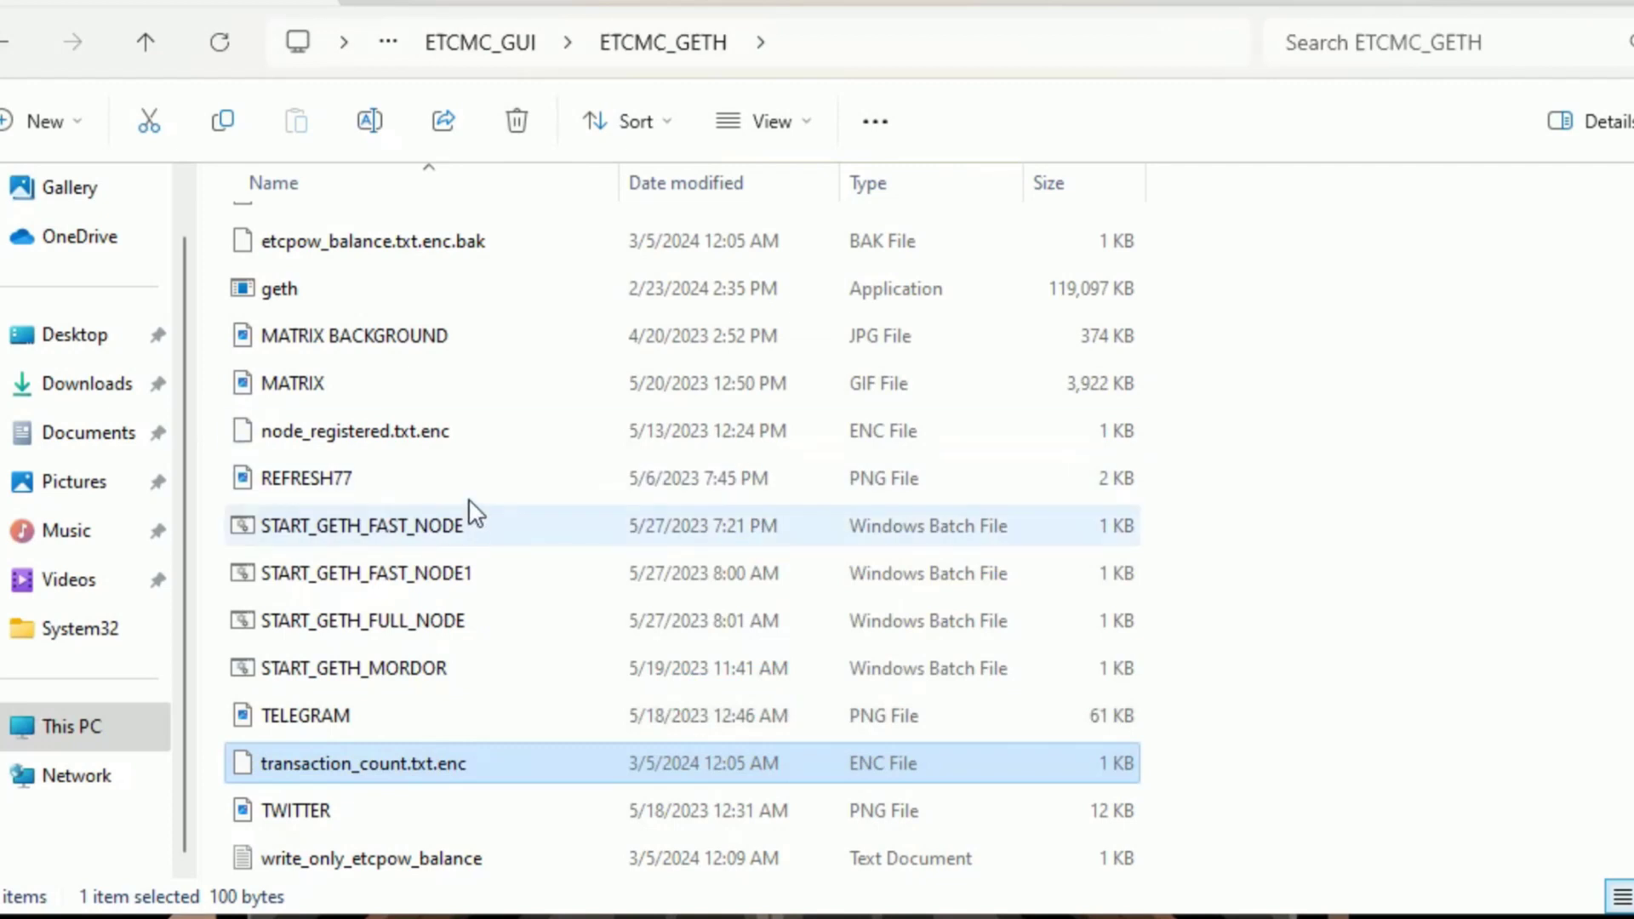
Rename etcpow_balance.txt.enc.bak to etcpow_balance.txt.enc and accept the extension change
click(385, 246)
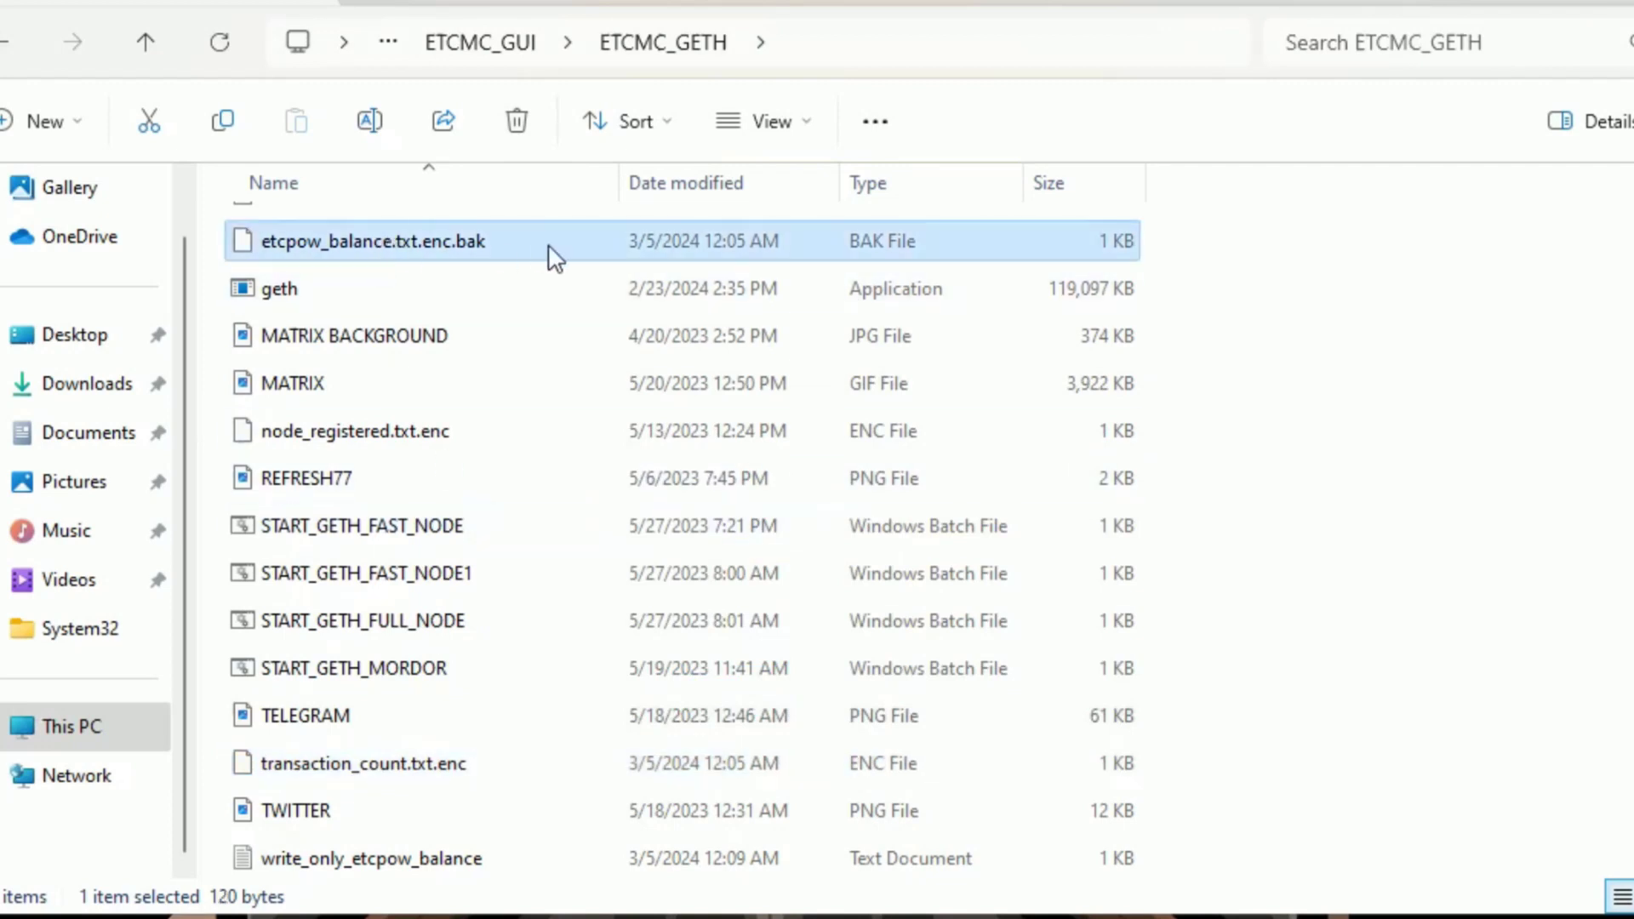
key(F2)
click(522, 246)
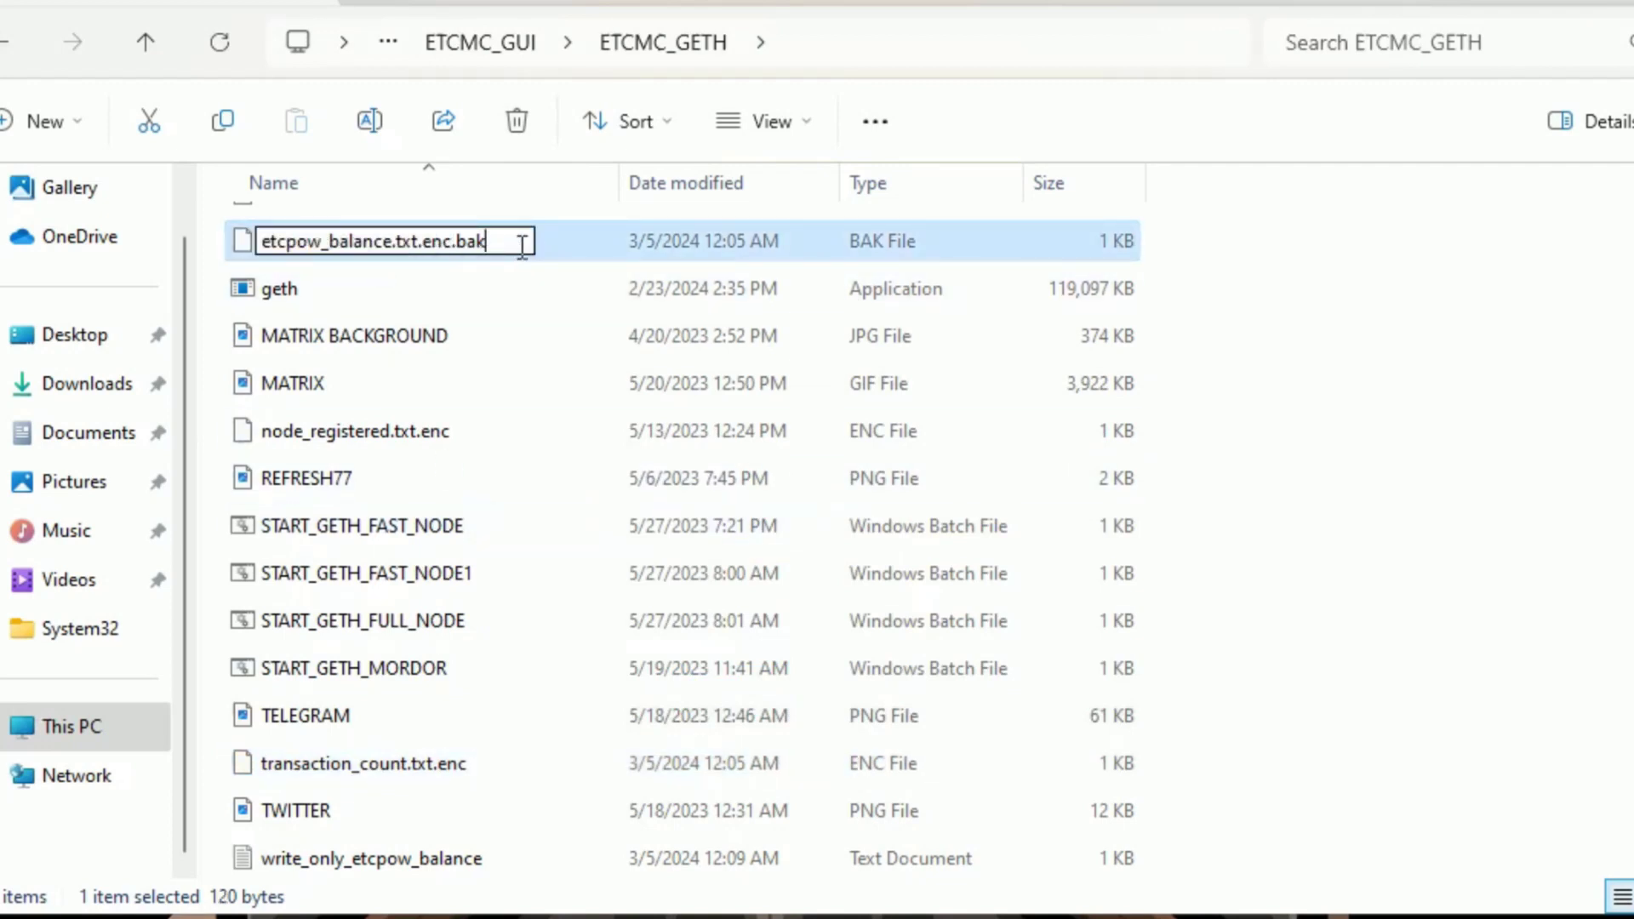
key(BackSpace)
key(BackSpace)
key(BackSpace)
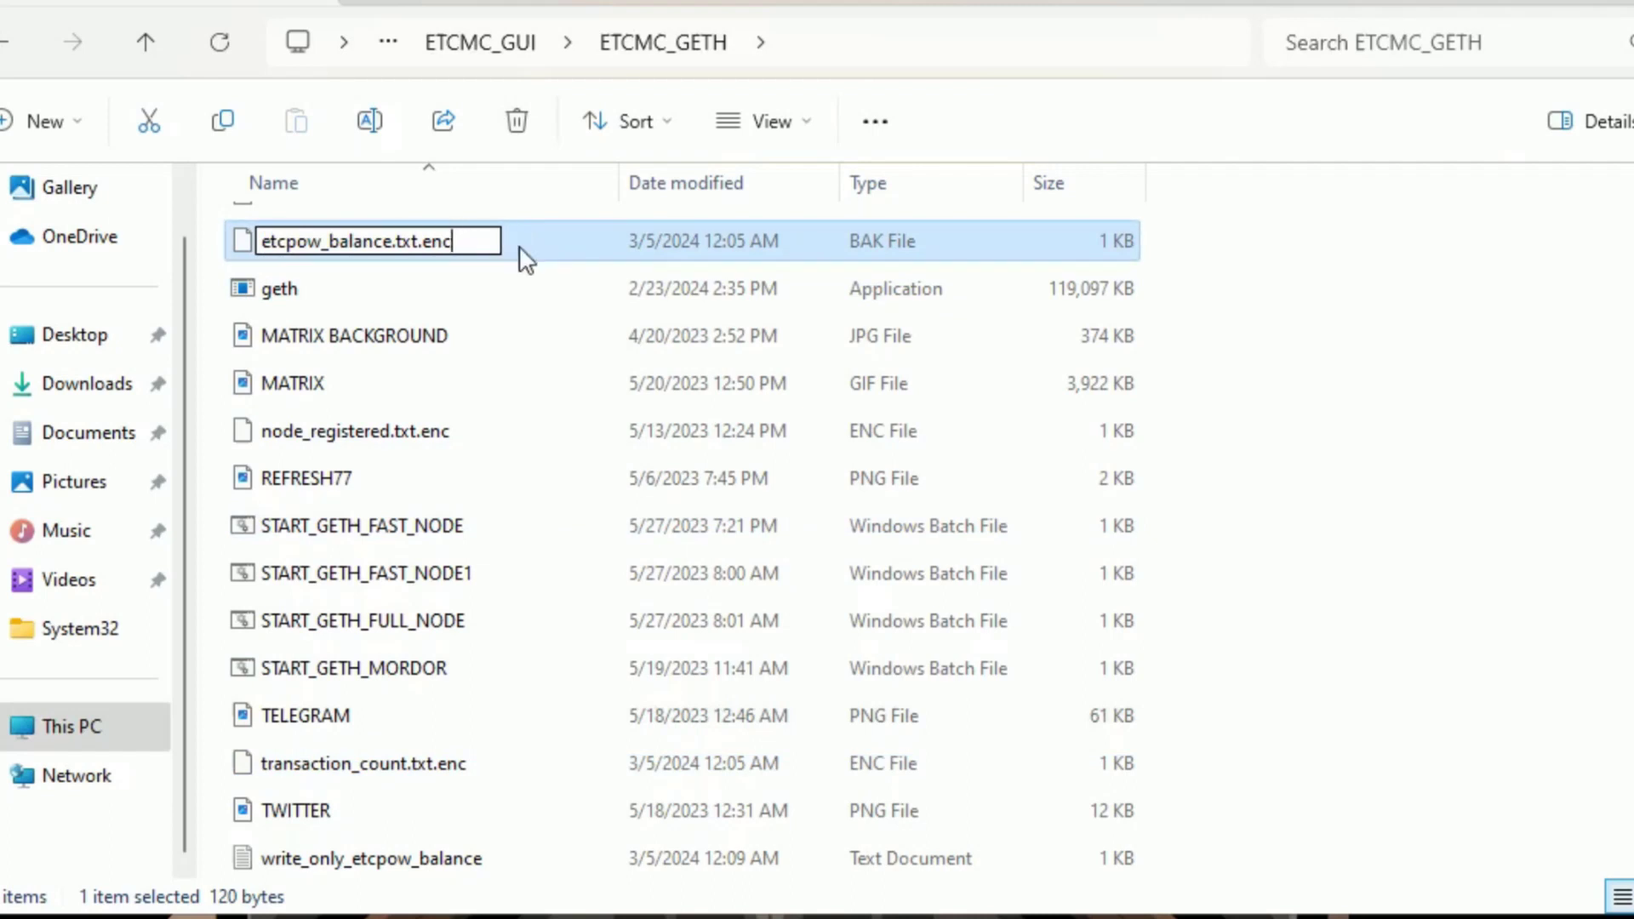
key(Return)
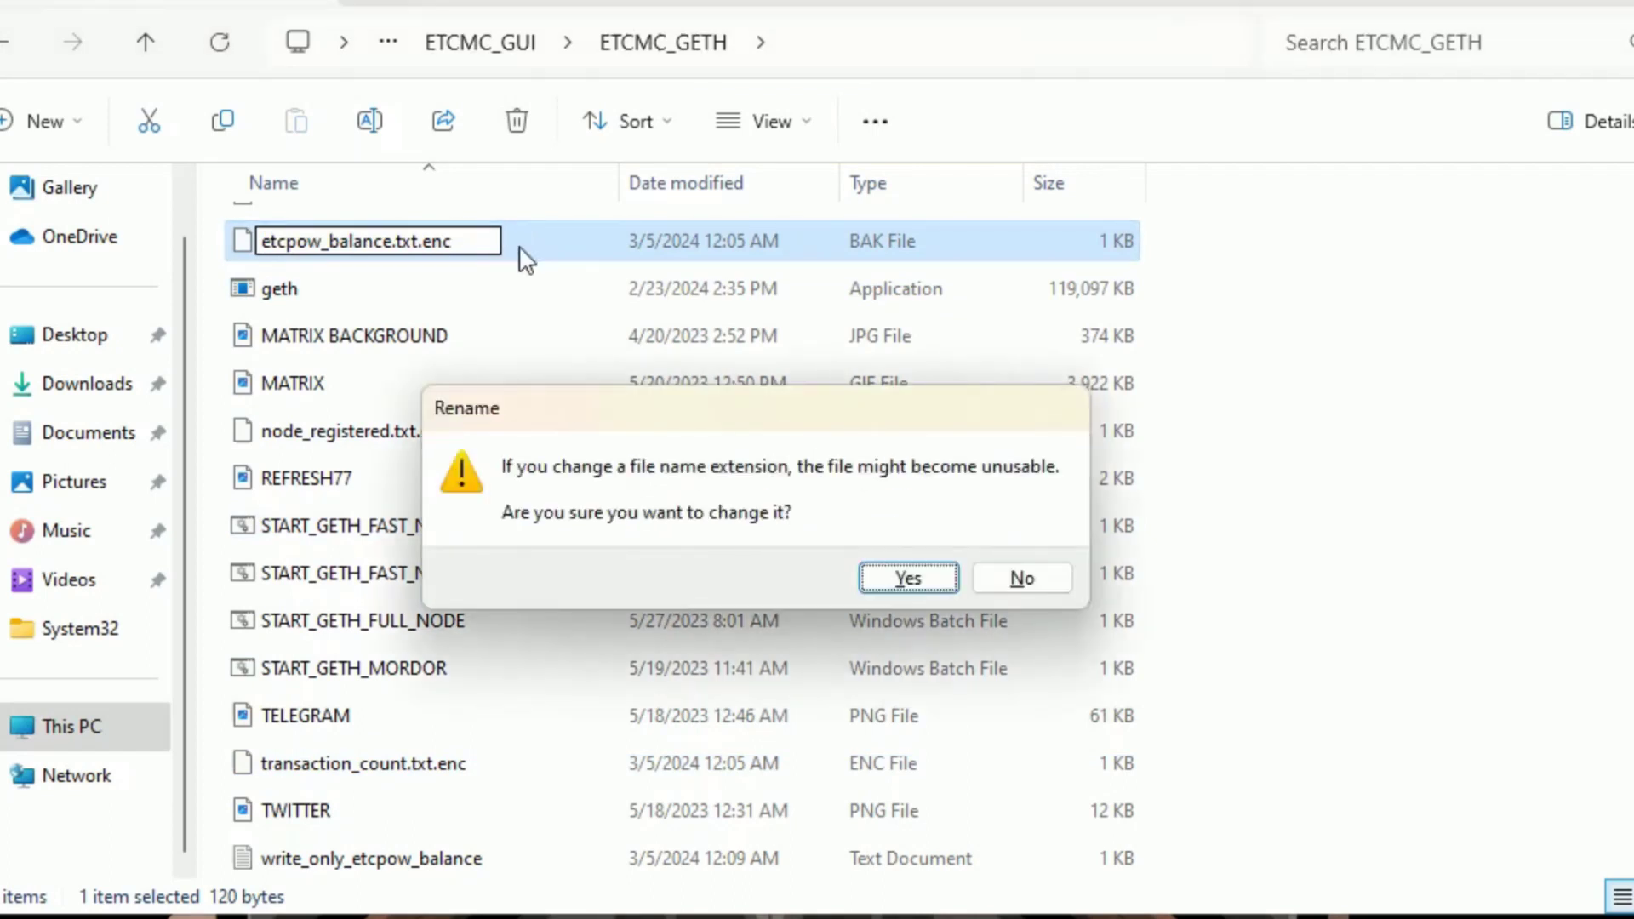
click(952, 568)
click(730, 702)
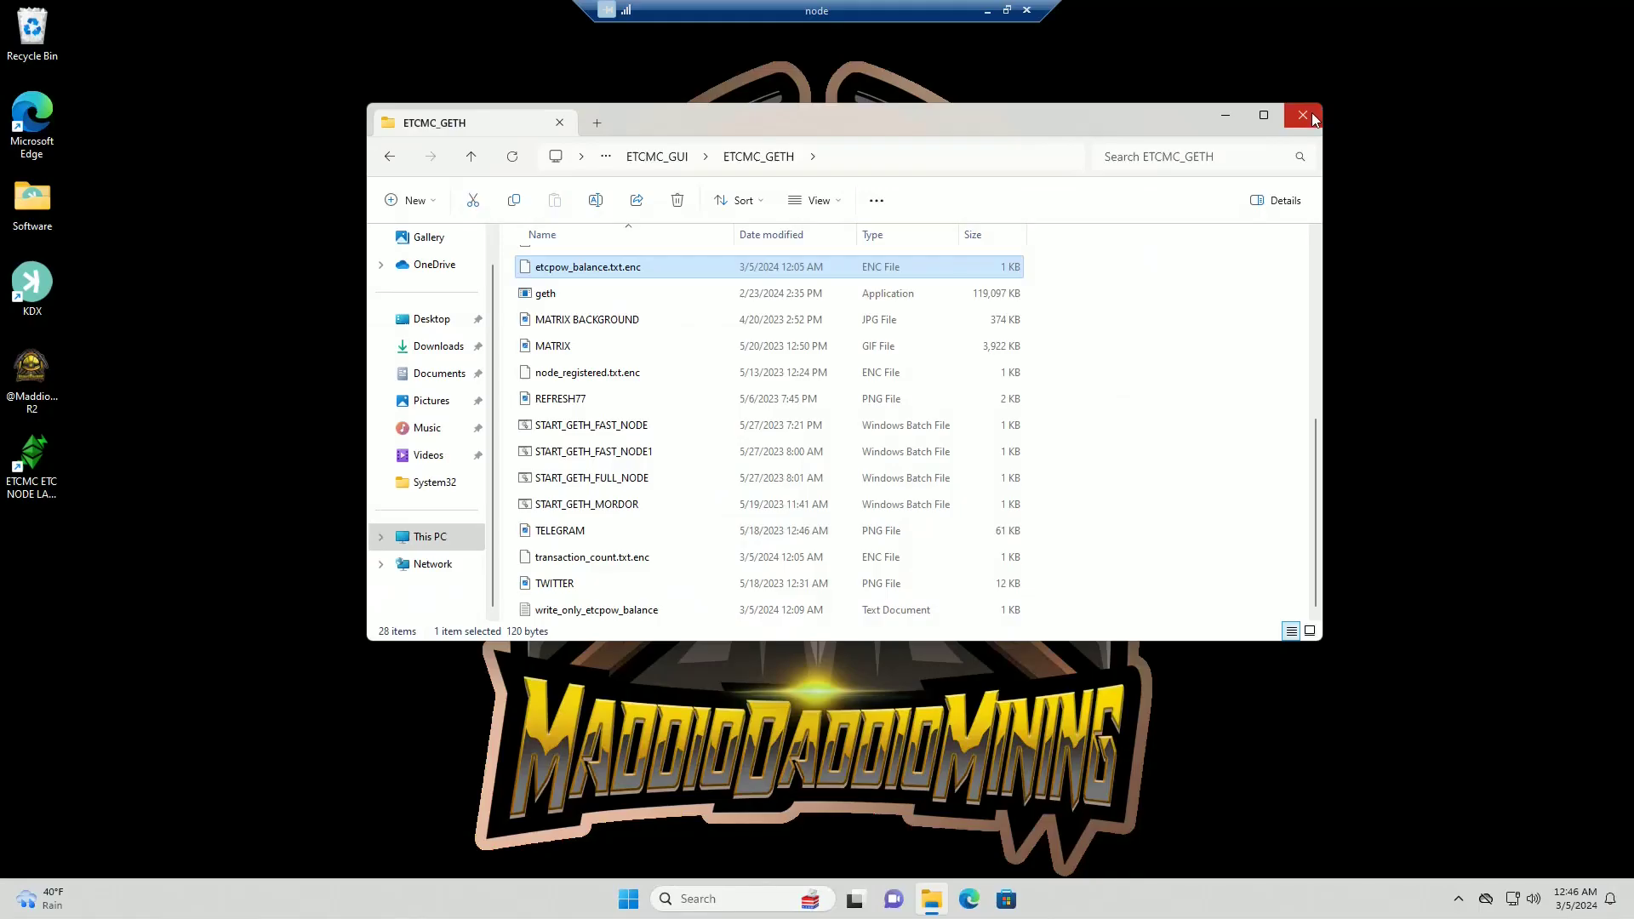
Close the ETCMC_GETH folder window and try launching the ETCMC ETC Node Launcher from the desktop, declining its request to make changes
click(1303, 116)
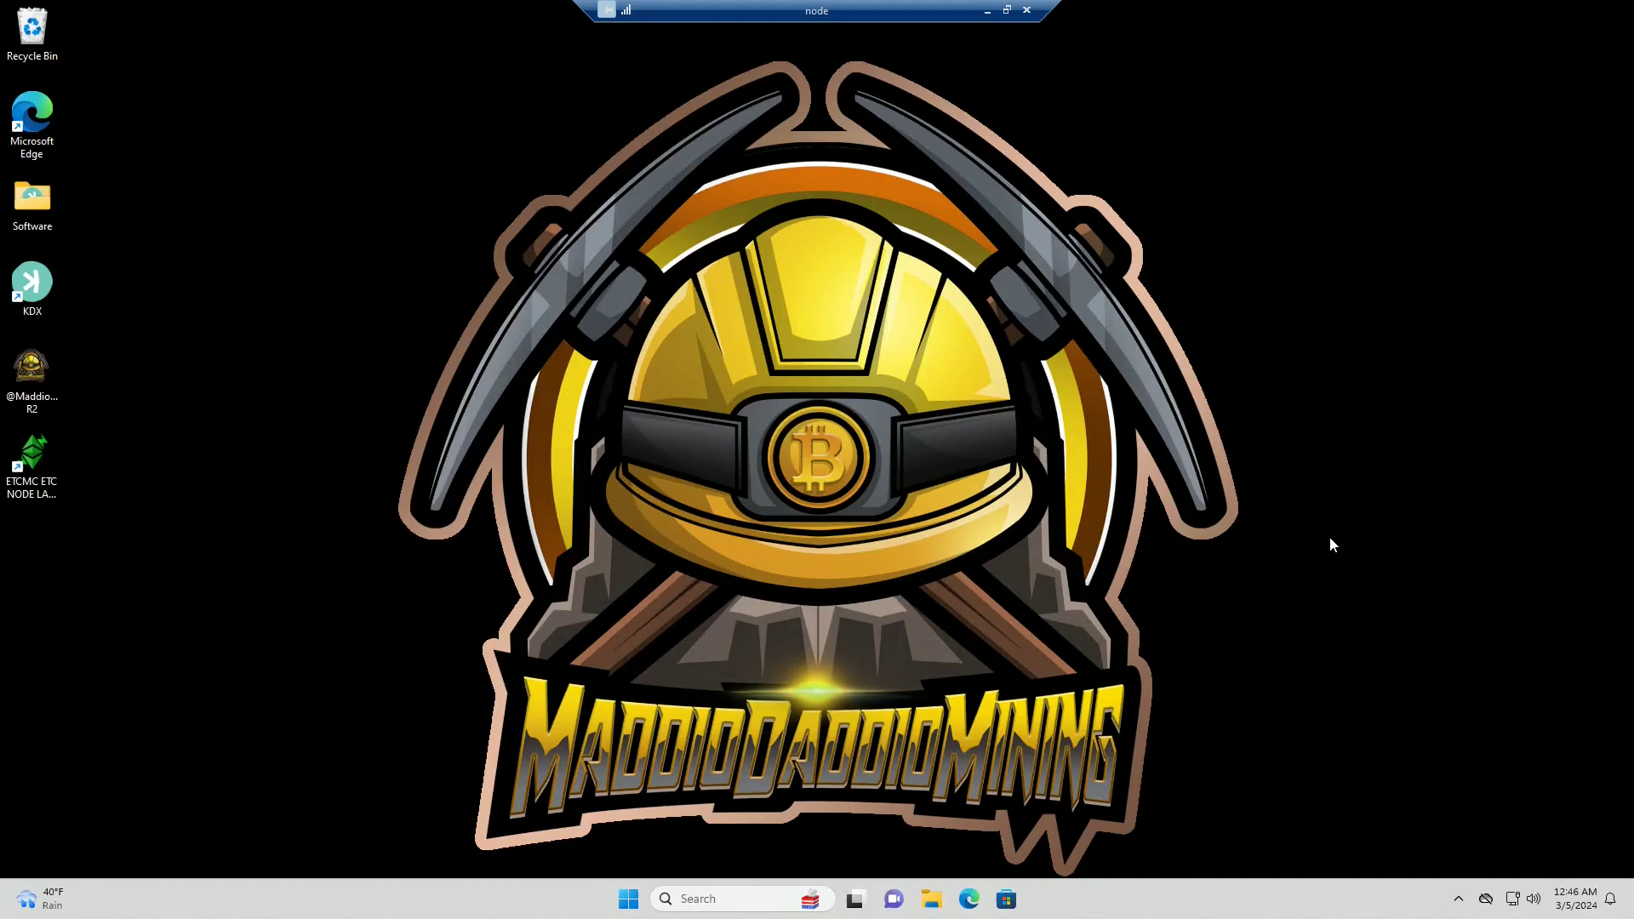
double_click(55, 474)
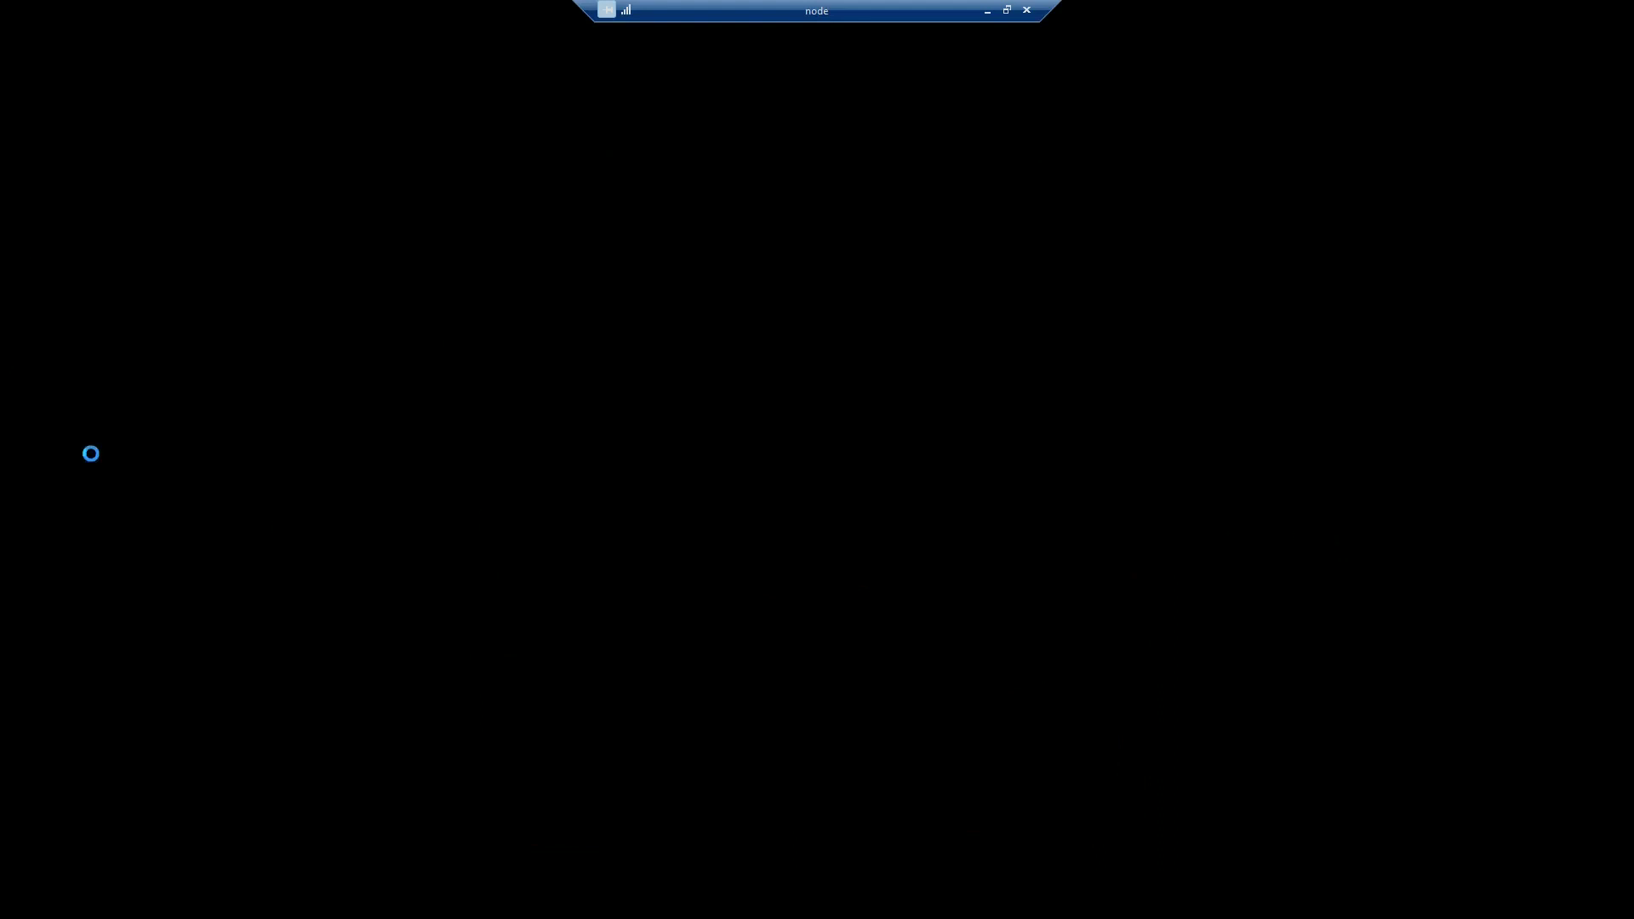
click(864, 596)
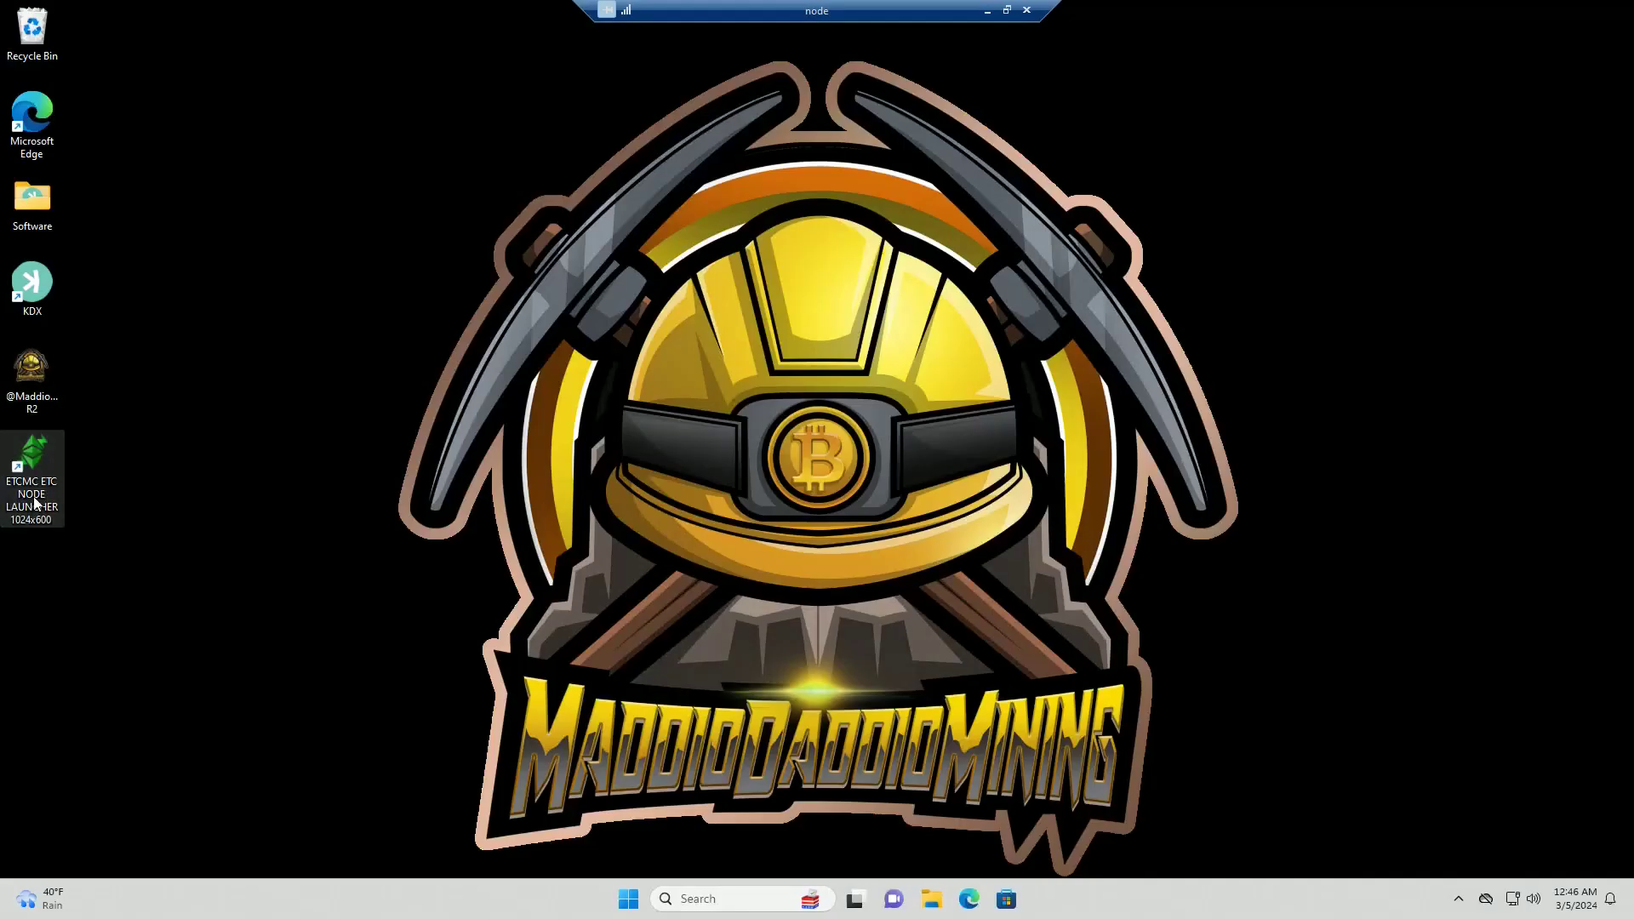
Check the run-as-administrator setting in the launcher shortcut's compatibility properties and leave without making changes
right_click(55, 477)
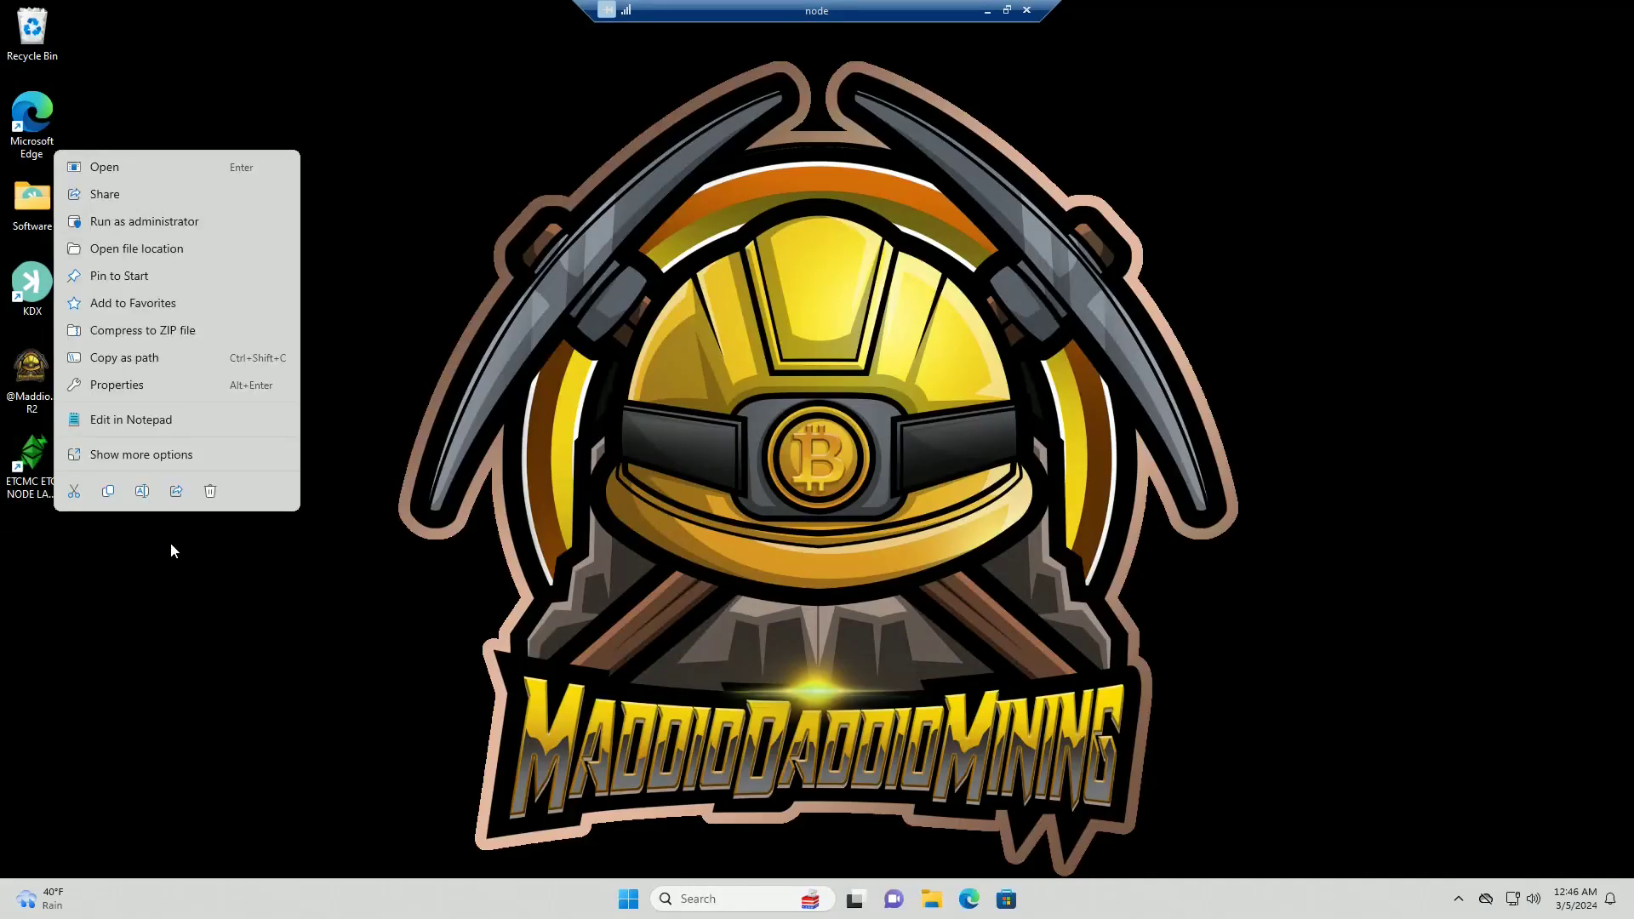
click(163, 454)
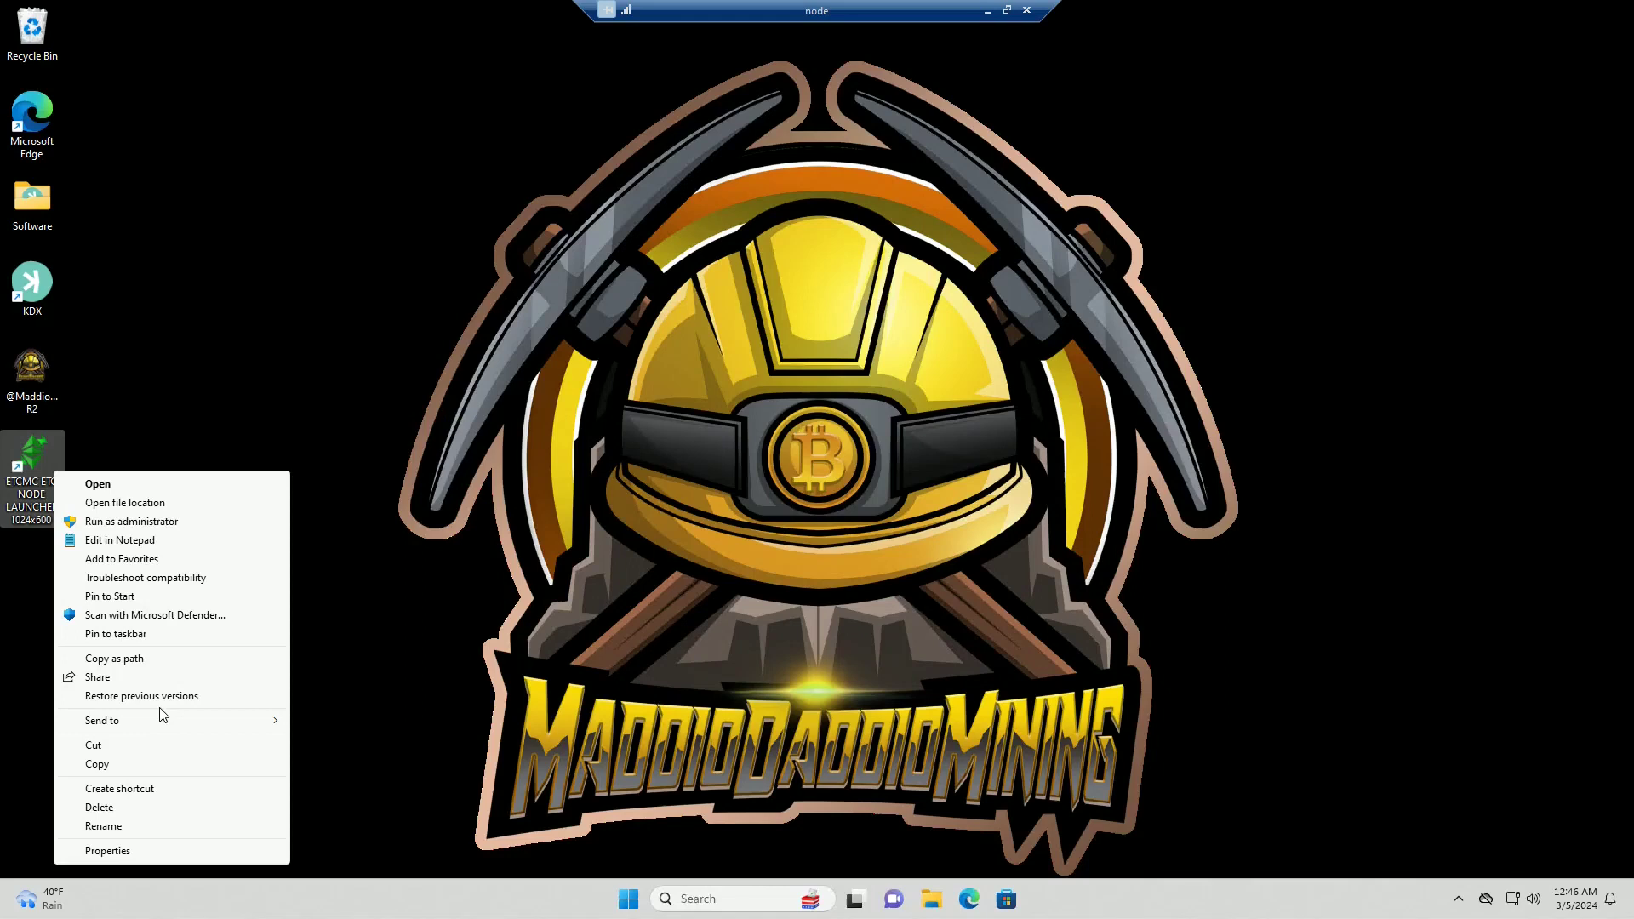
click(129, 850)
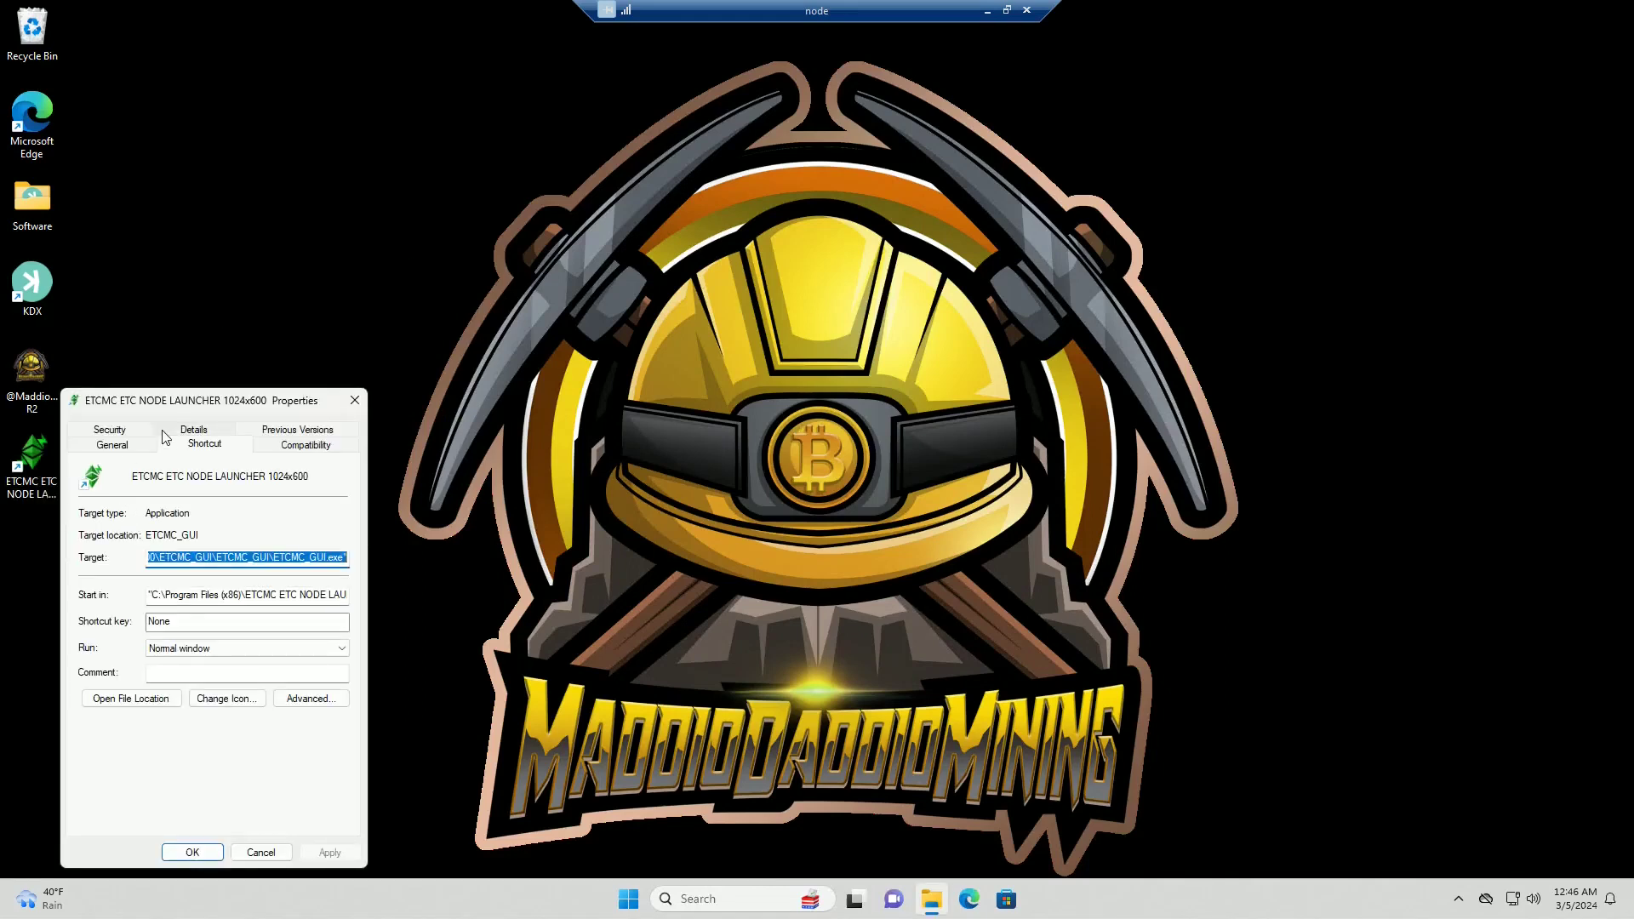
click(312, 446)
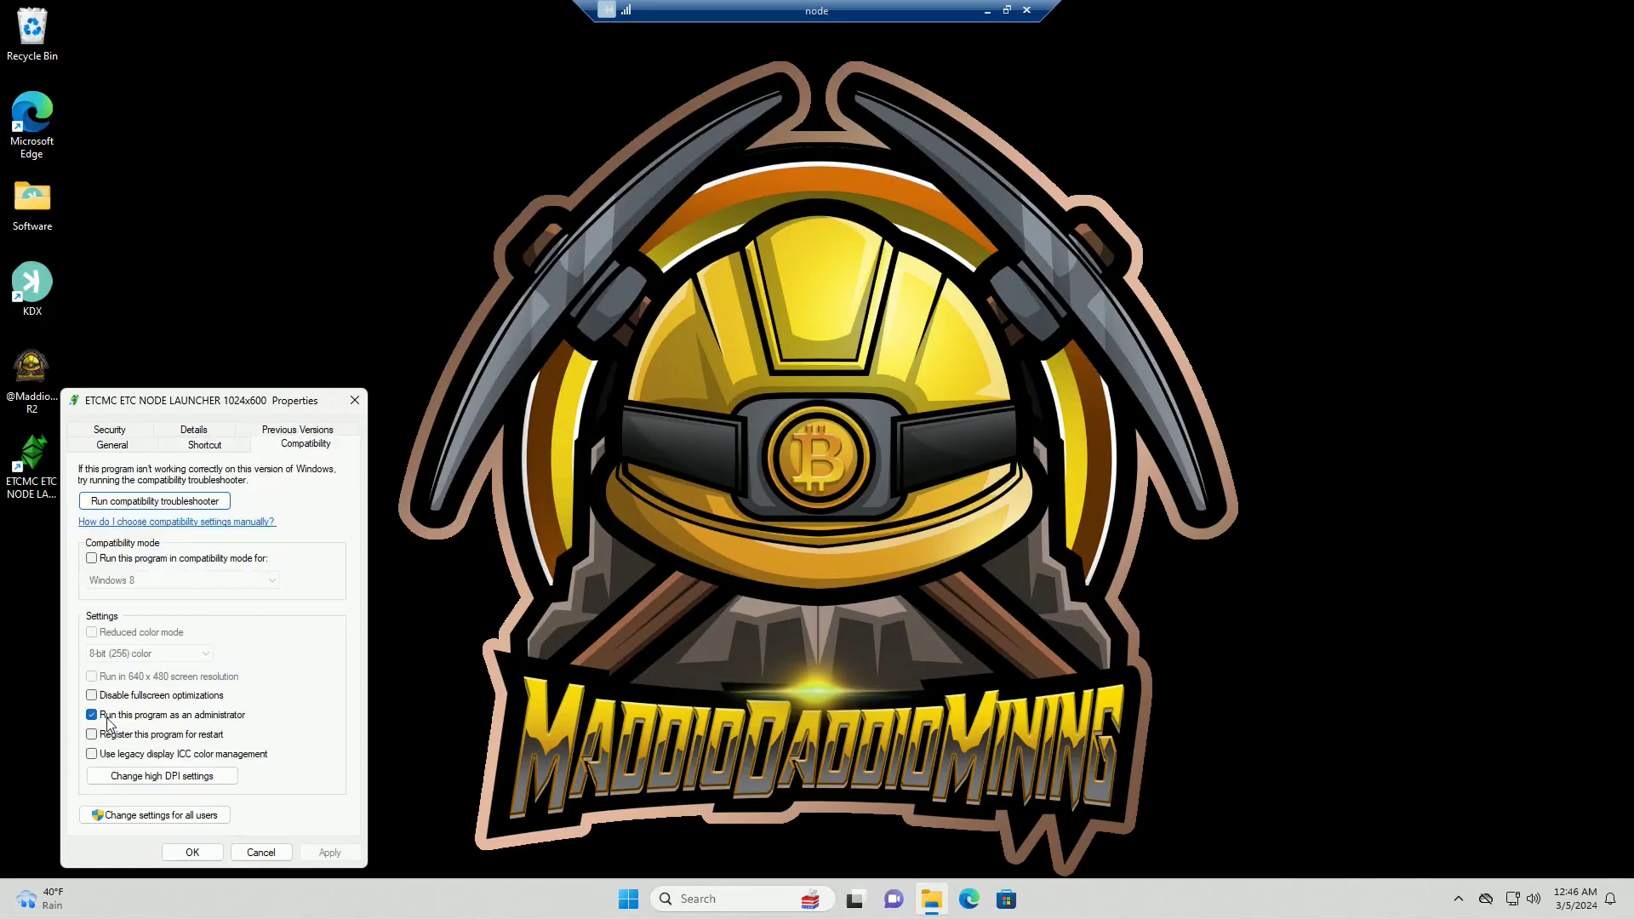
click(259, 851)
Launch the ETCMC ETC Node Launcher, allow it to make changes, start the Geth client and dismiss its initializing notice
double_click(49, 469)
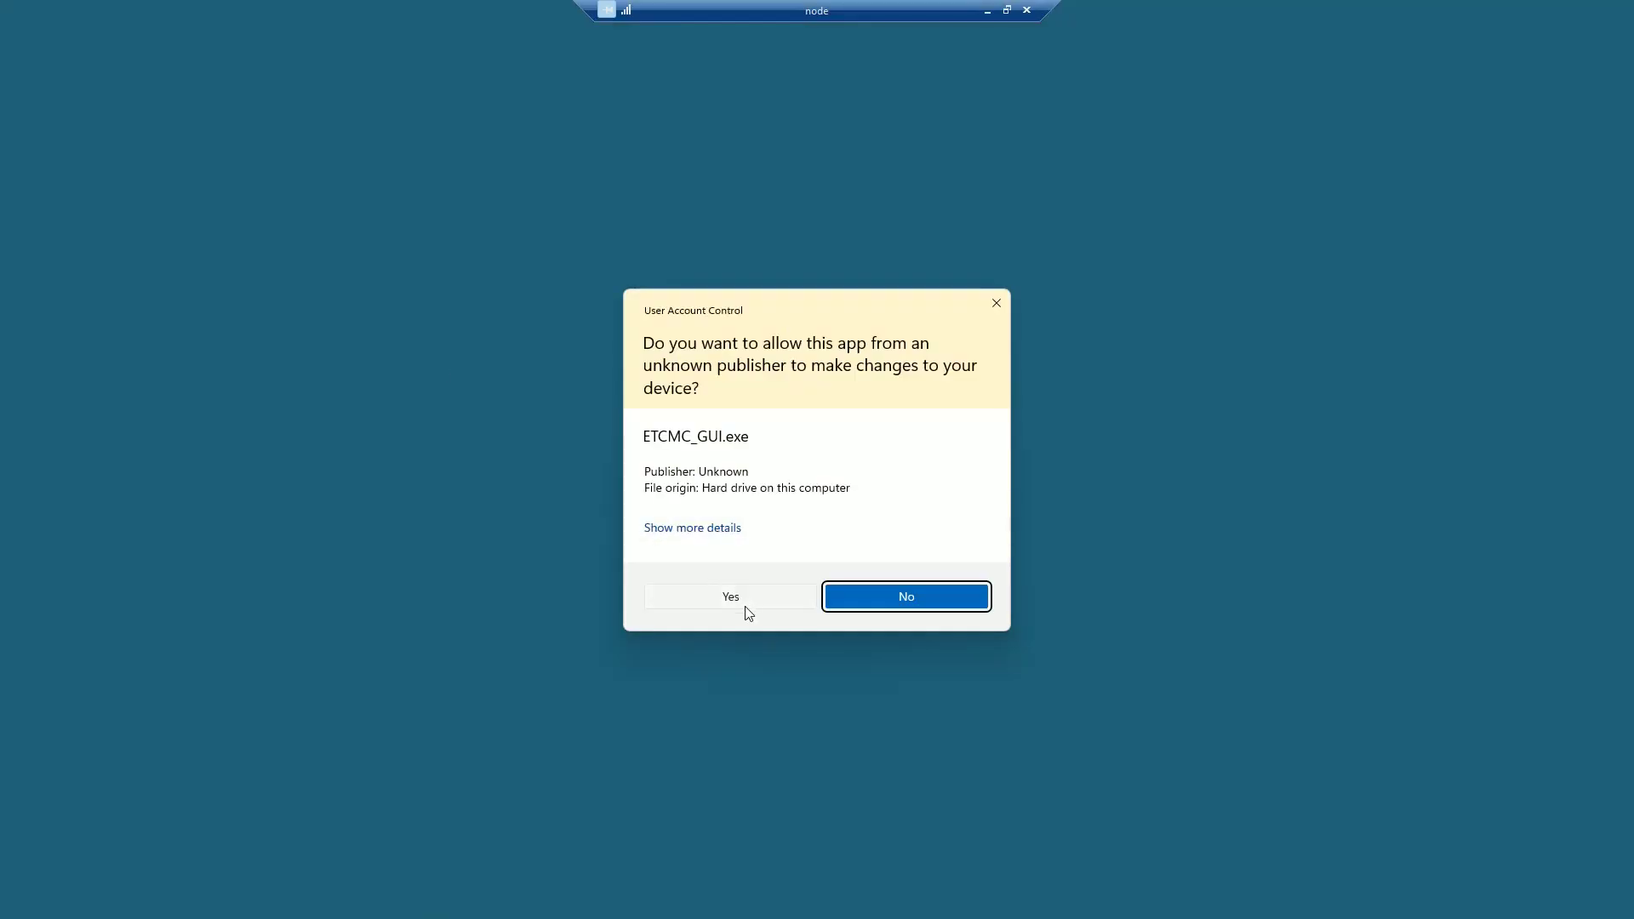
click(745, 606)
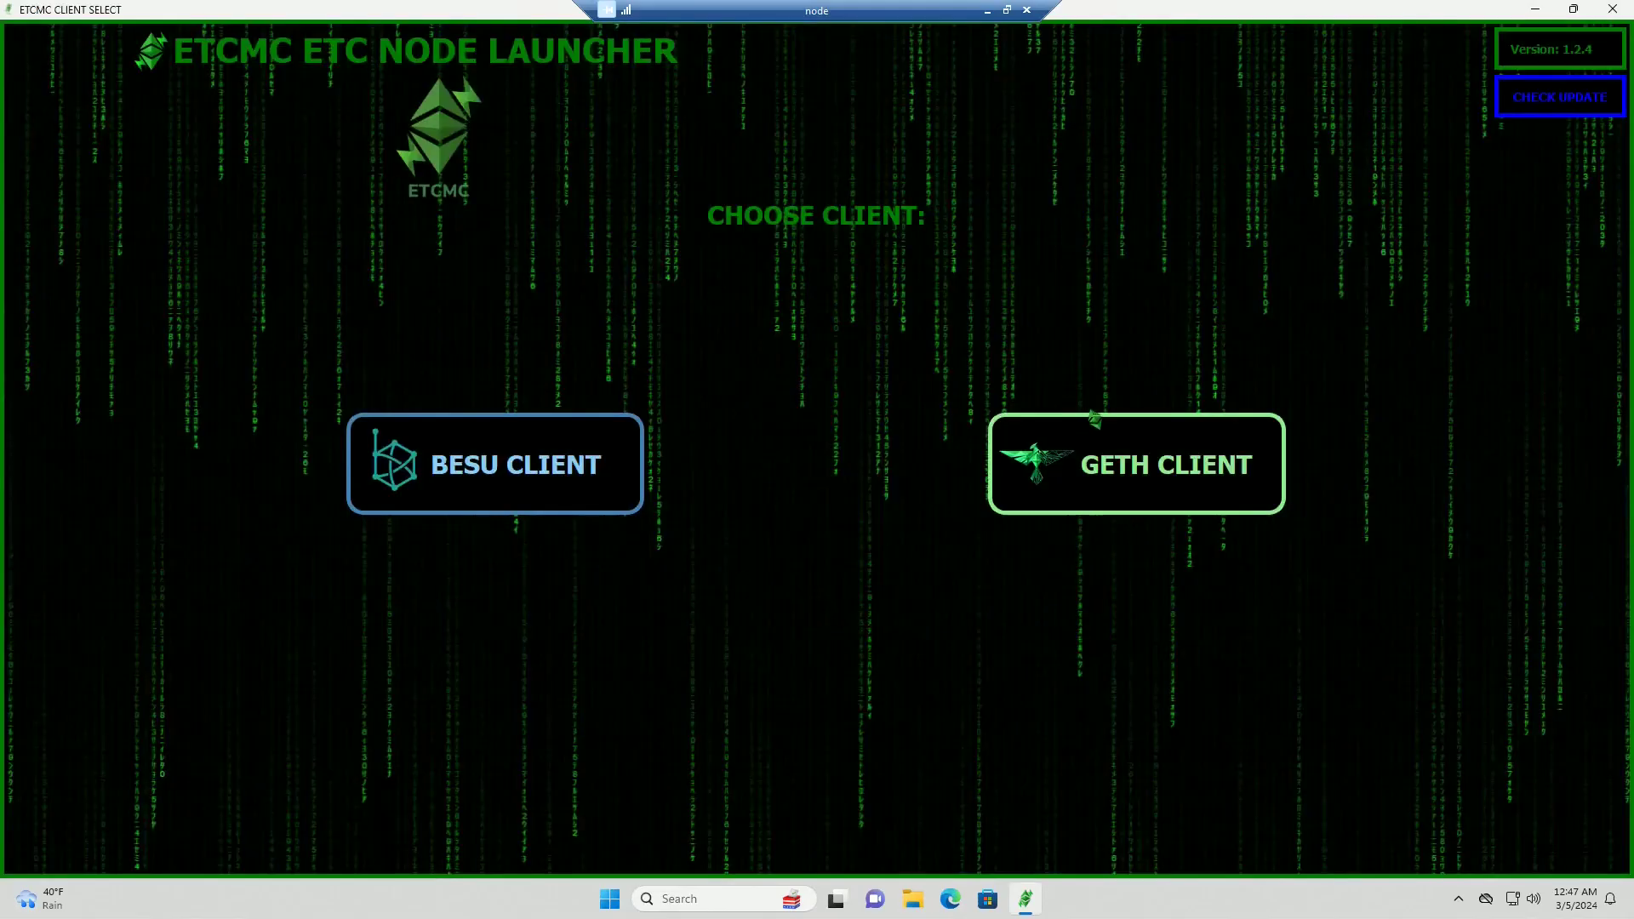
click(1129, 460)
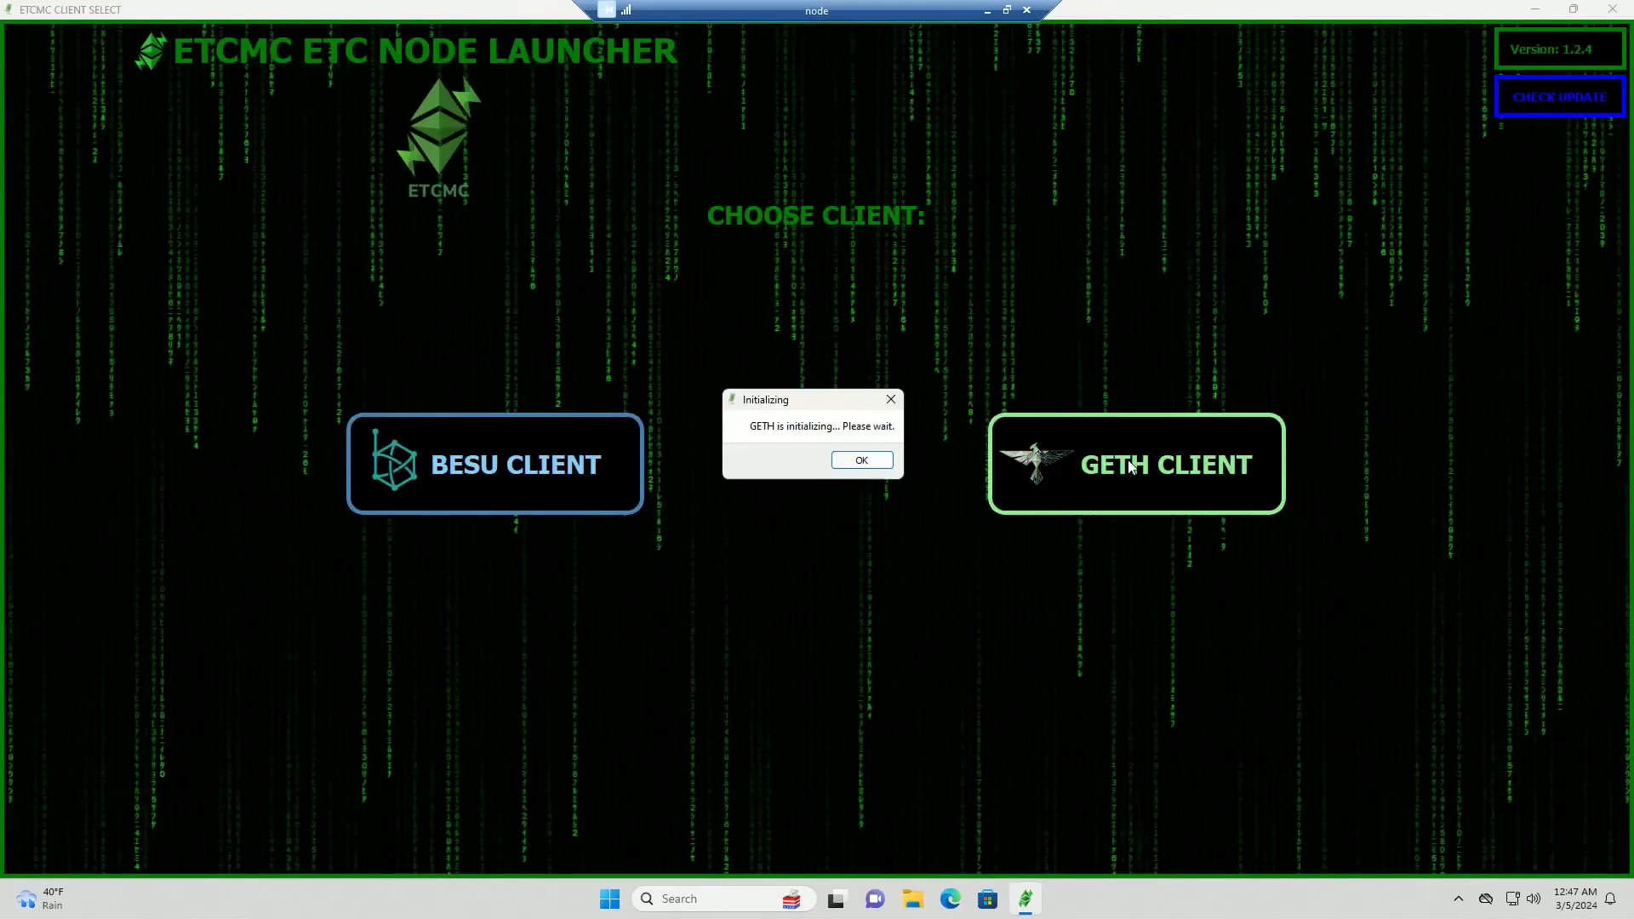
click(861, 461)
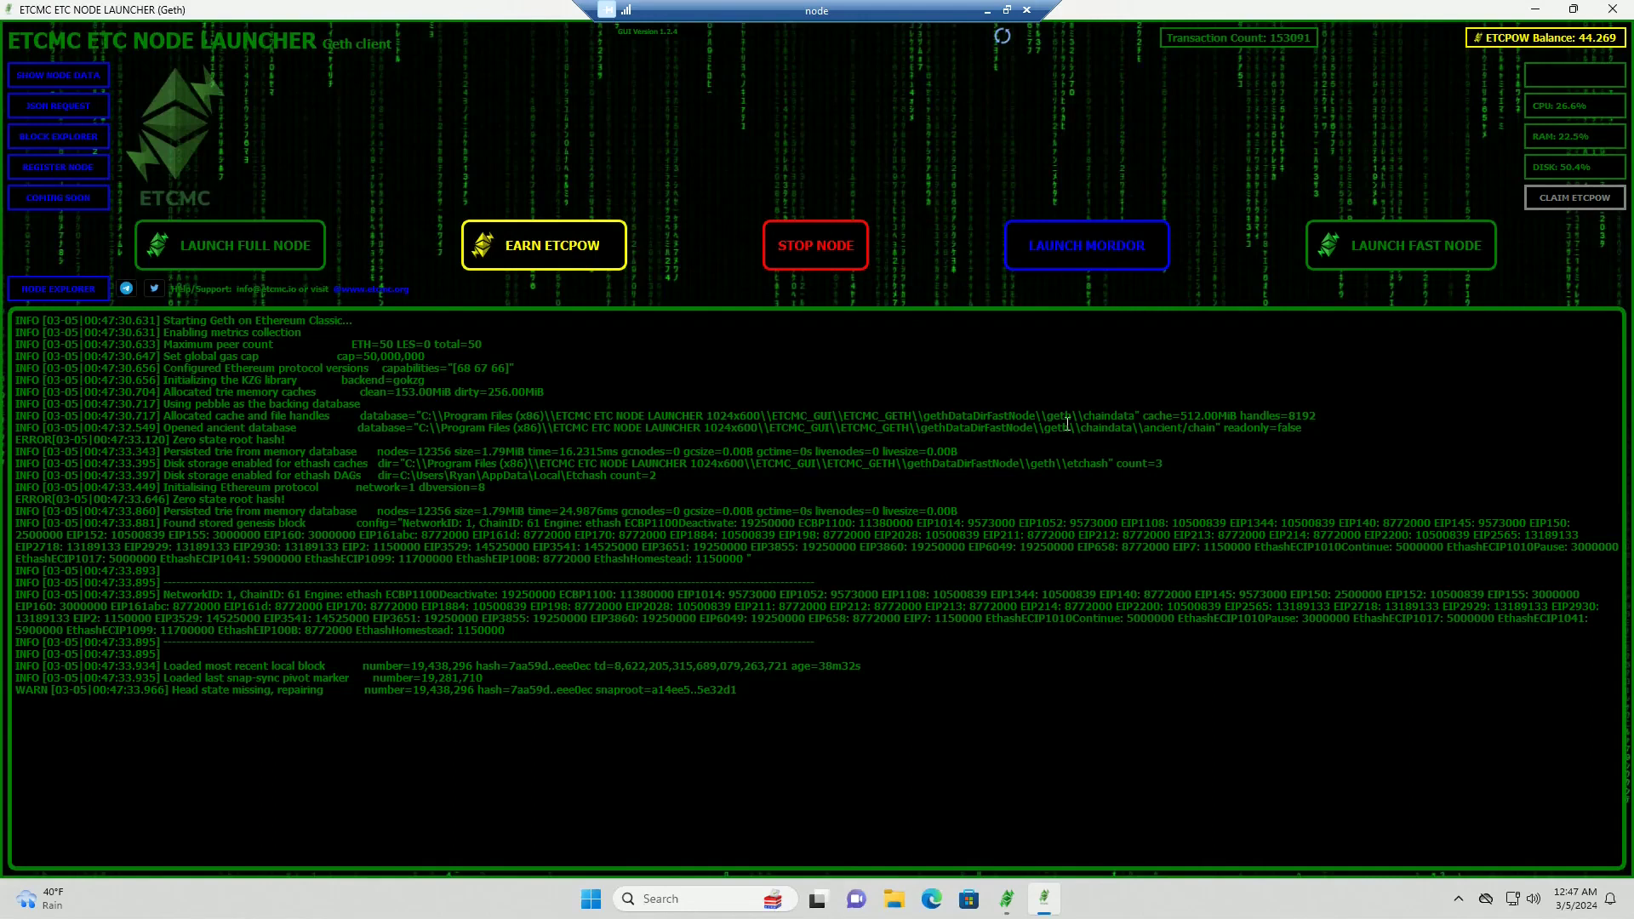
mouse_move(1007, 899)
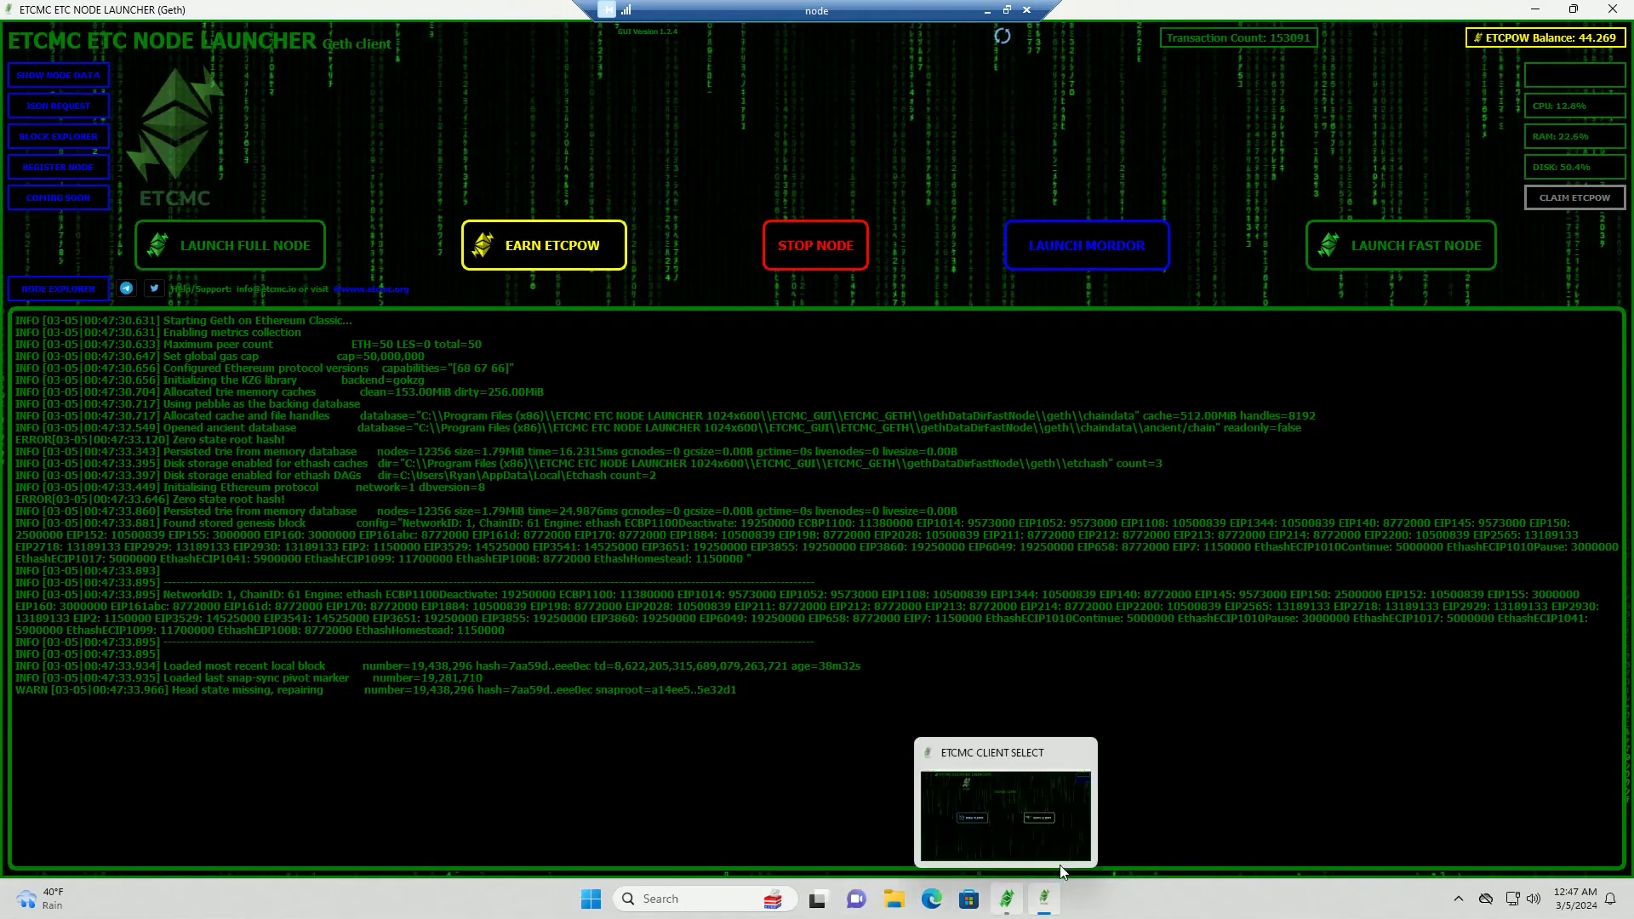